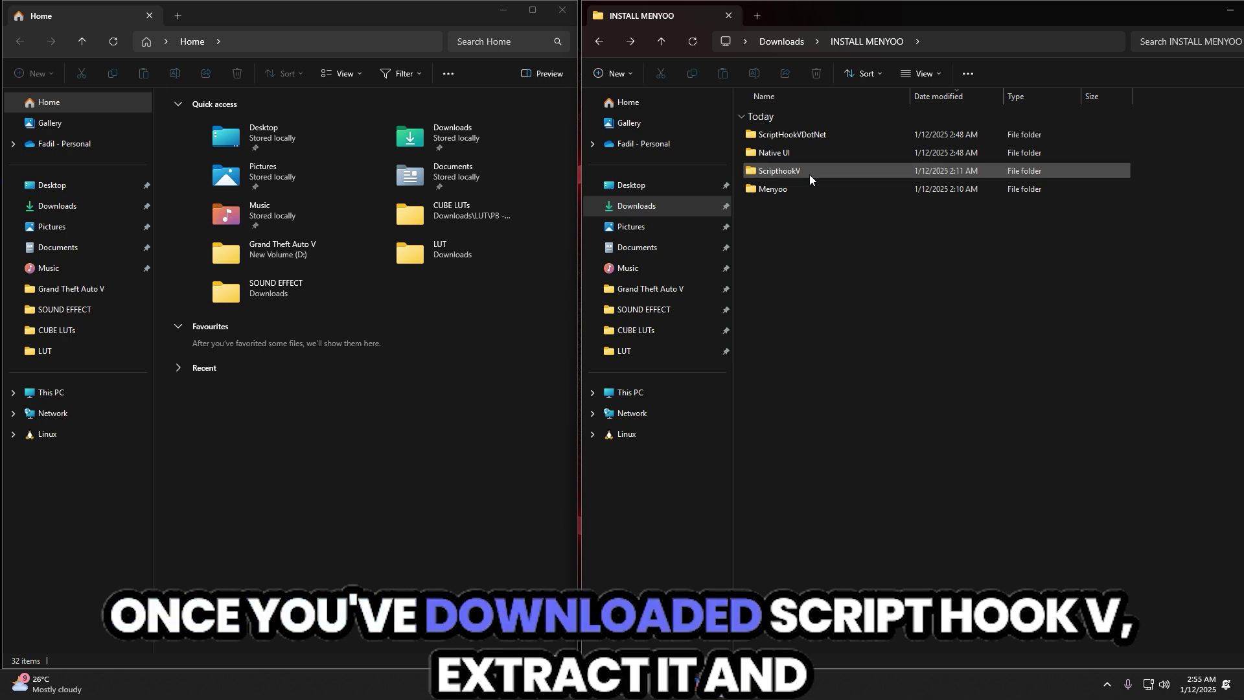
- Extract the ScriptHookV_1.0.3411.0 zip here with WinRAR
double_click(810, 174)
click(812, 133)
right_click(812, 132)
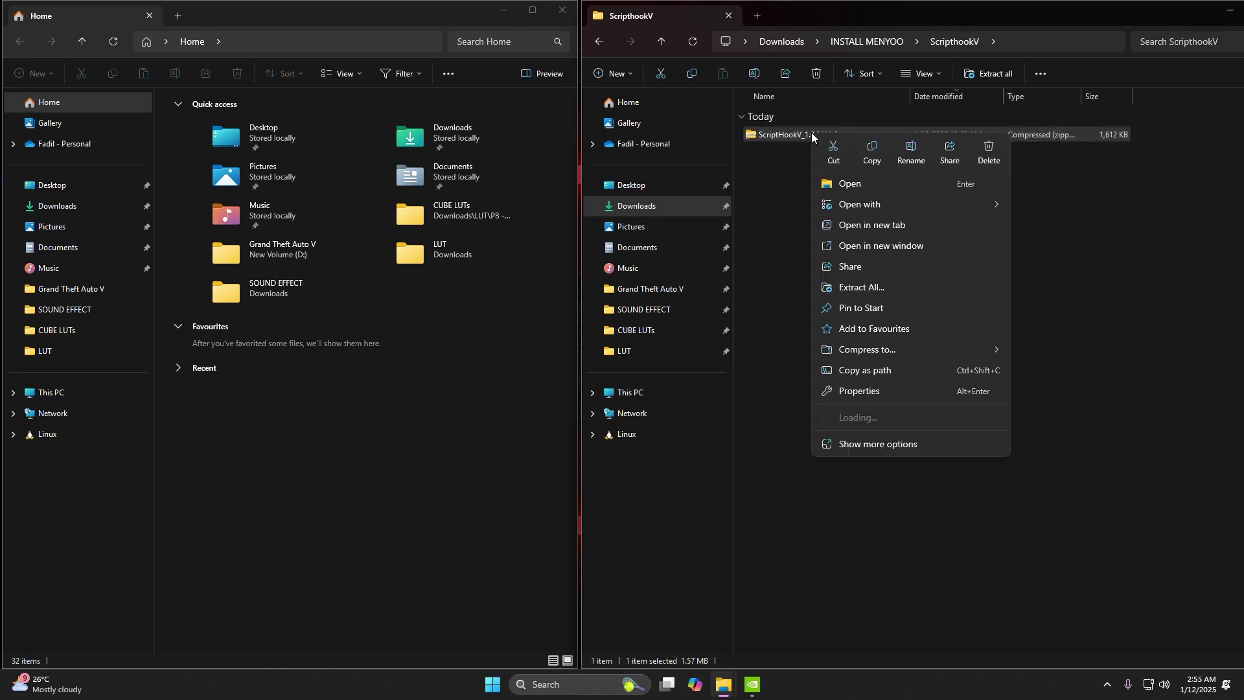
mouse_move(851, 418)
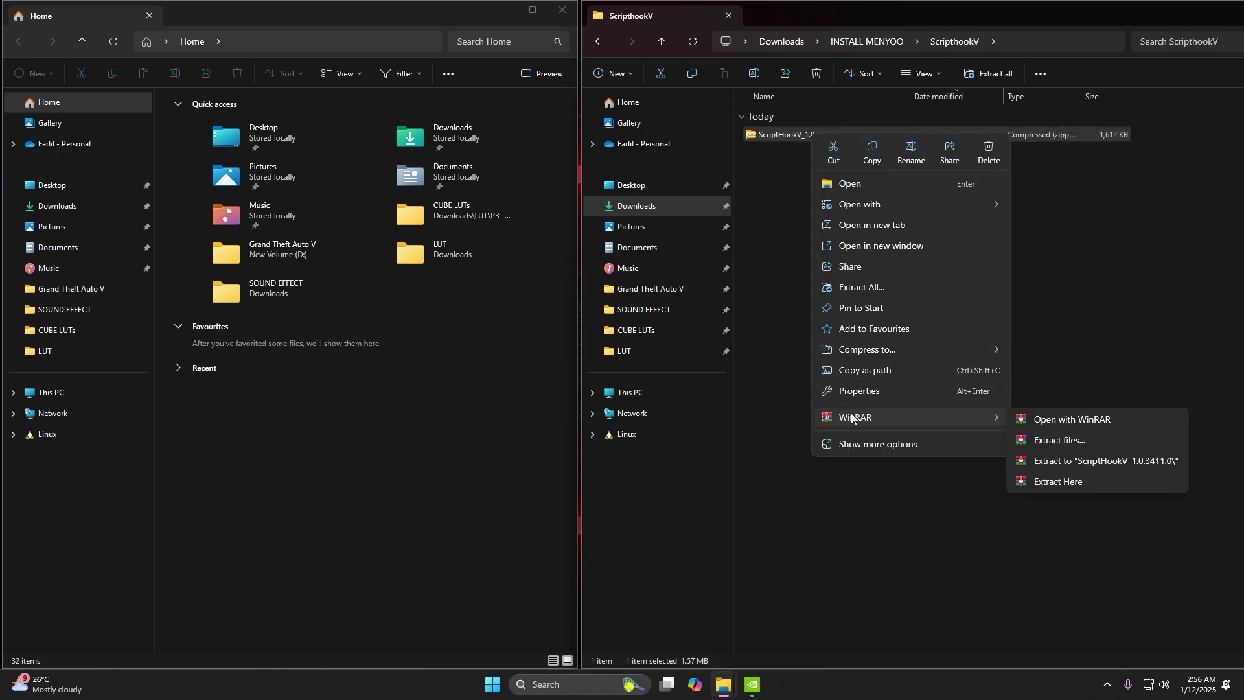
click(1028, 486)
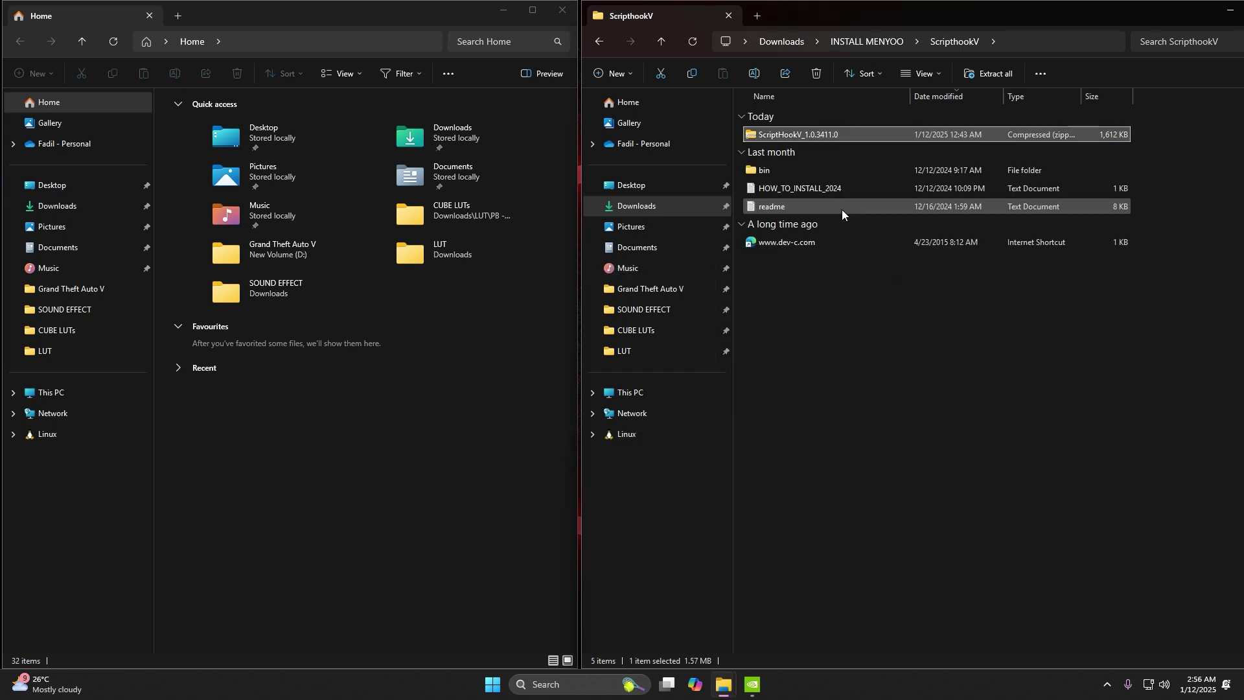
- Copy ScriptHookV.dll, args and dinput8.dll from the extracted bin folder
double_click(777, 172)
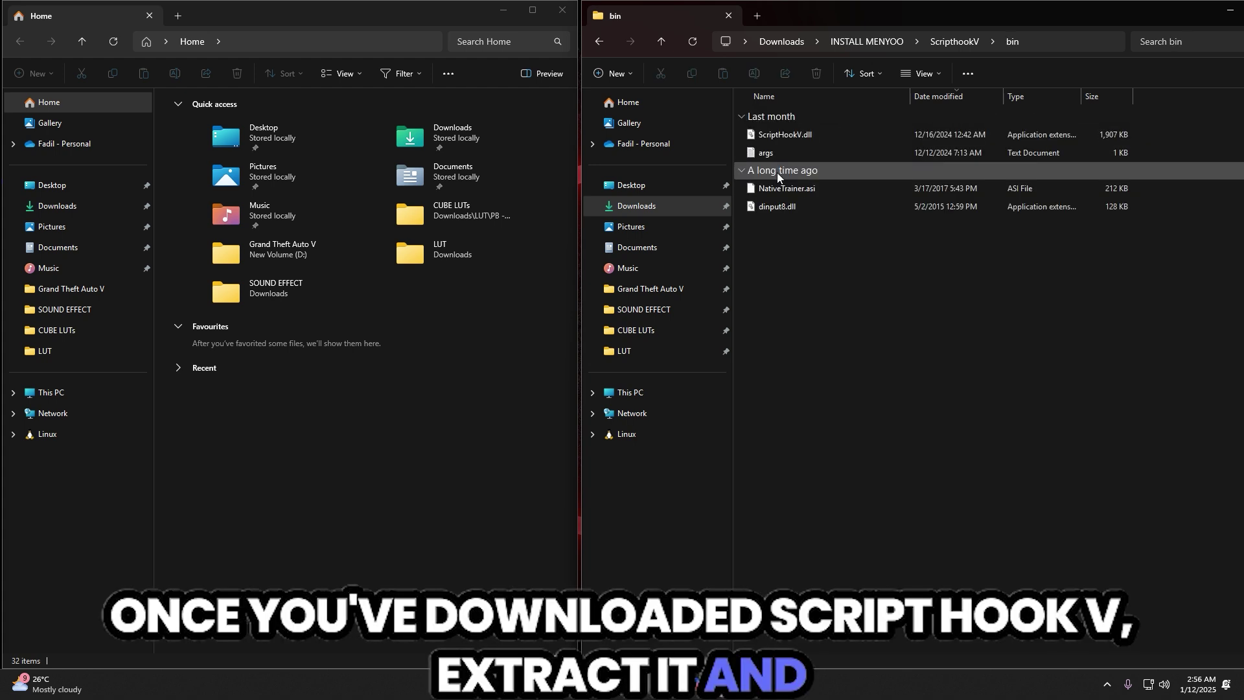
click(794, 134)
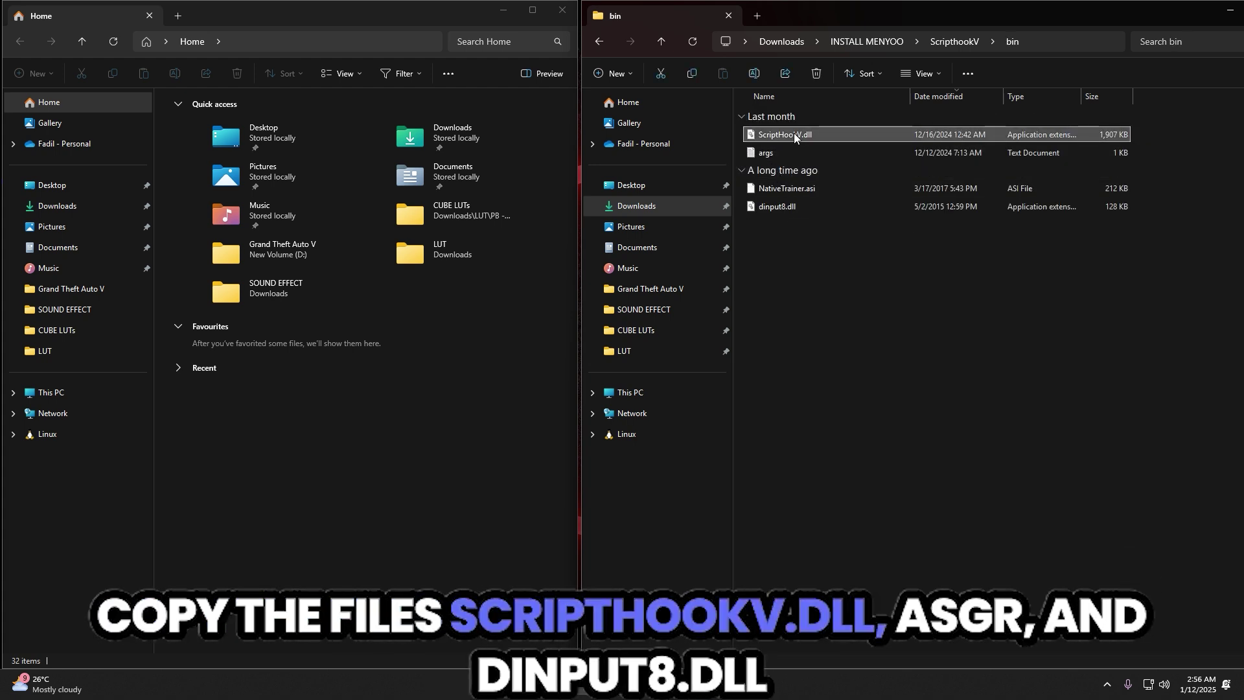
ctrl+click(786, 154)
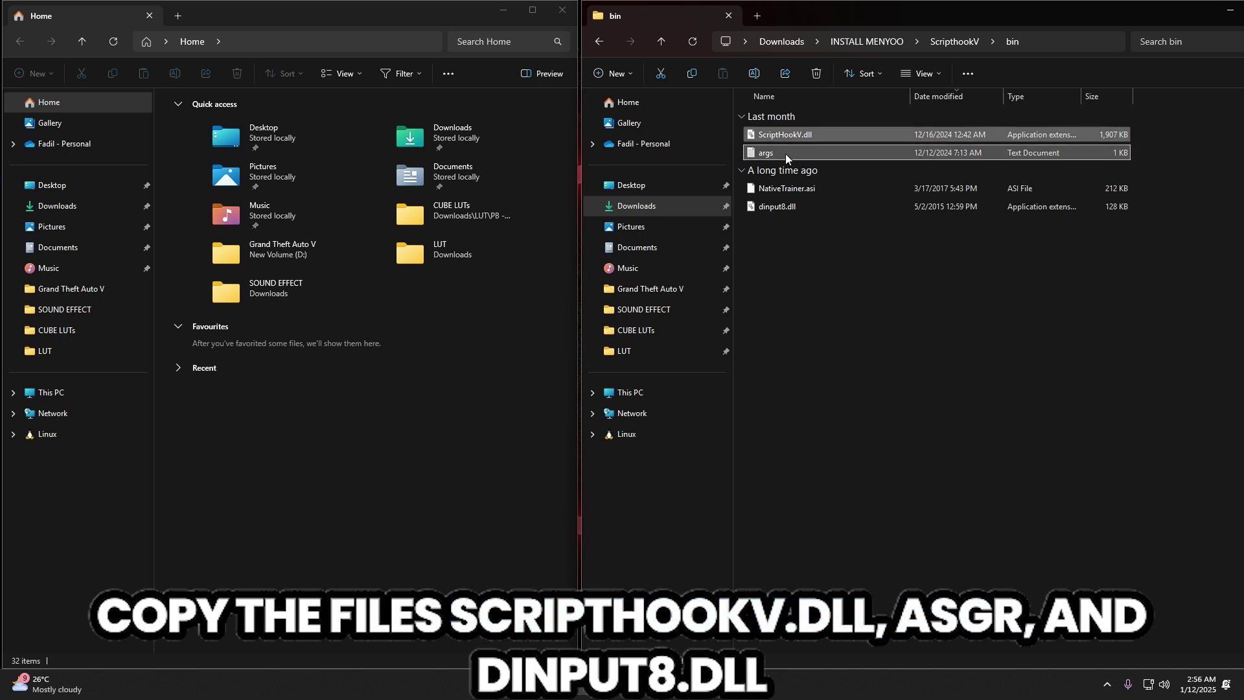
ctrl+click(782, 201)
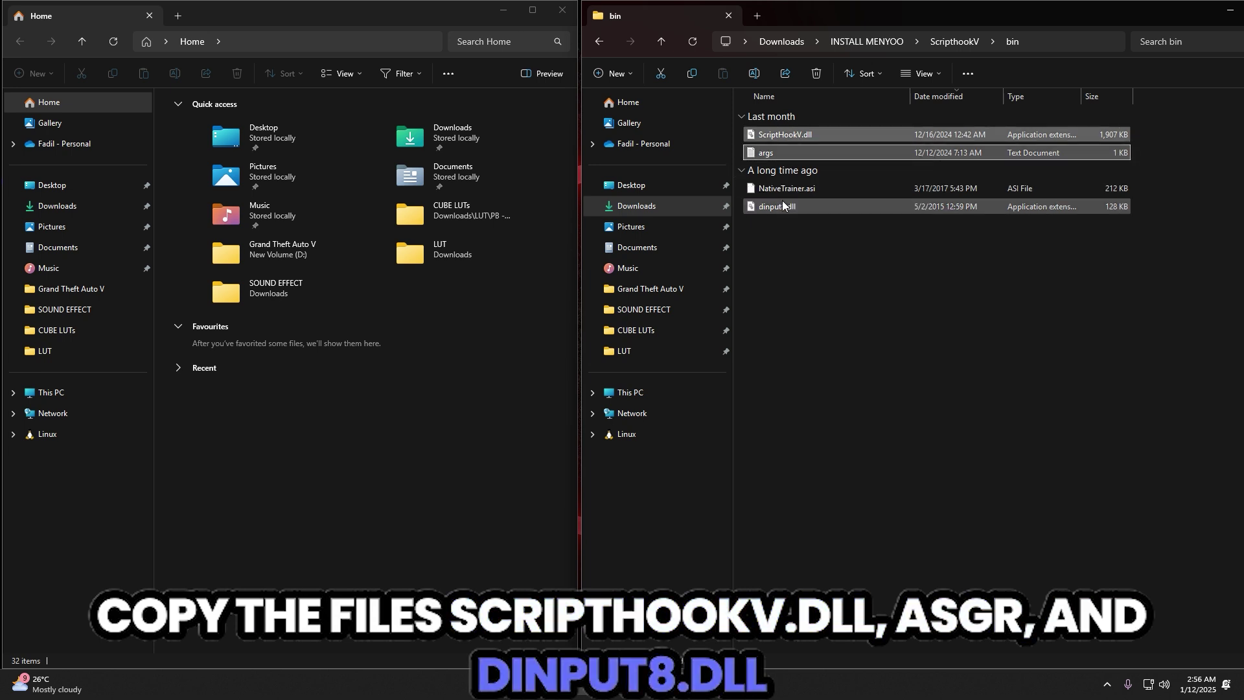
right_click(805, 152)
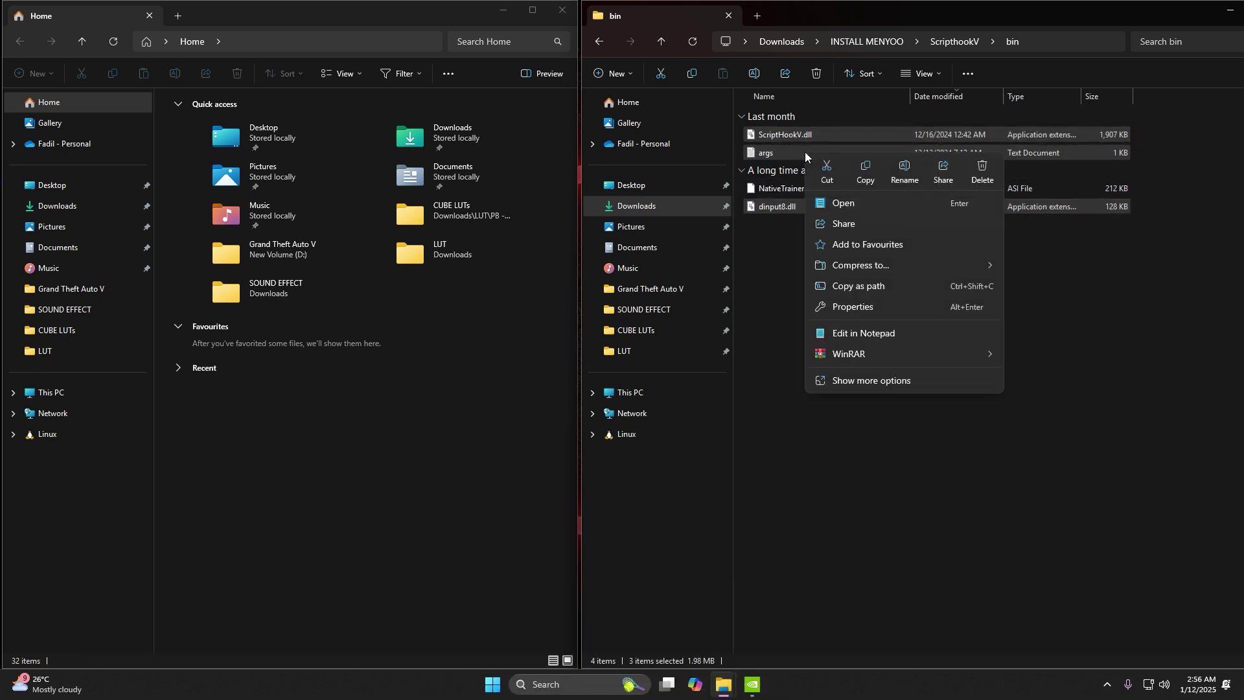
click(868, 176)
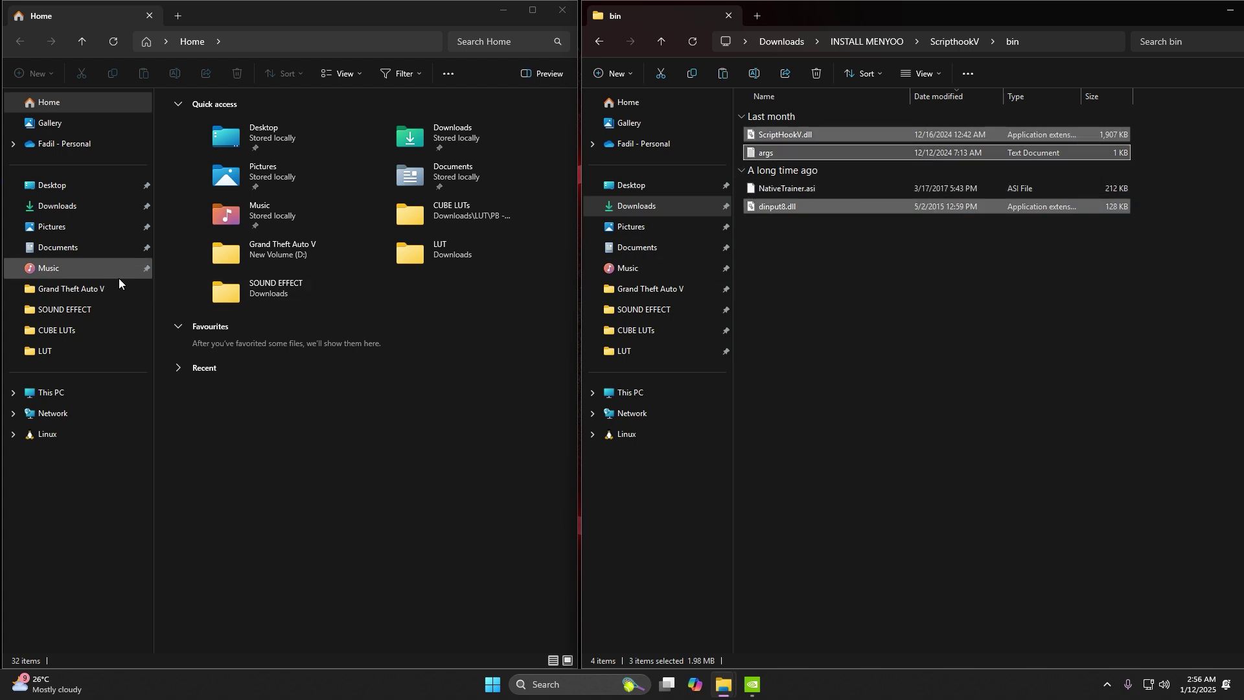
- Paste the three files into the Grand Theft Auto V folder, replacing the existing dinput8.dll
click(101, 289)
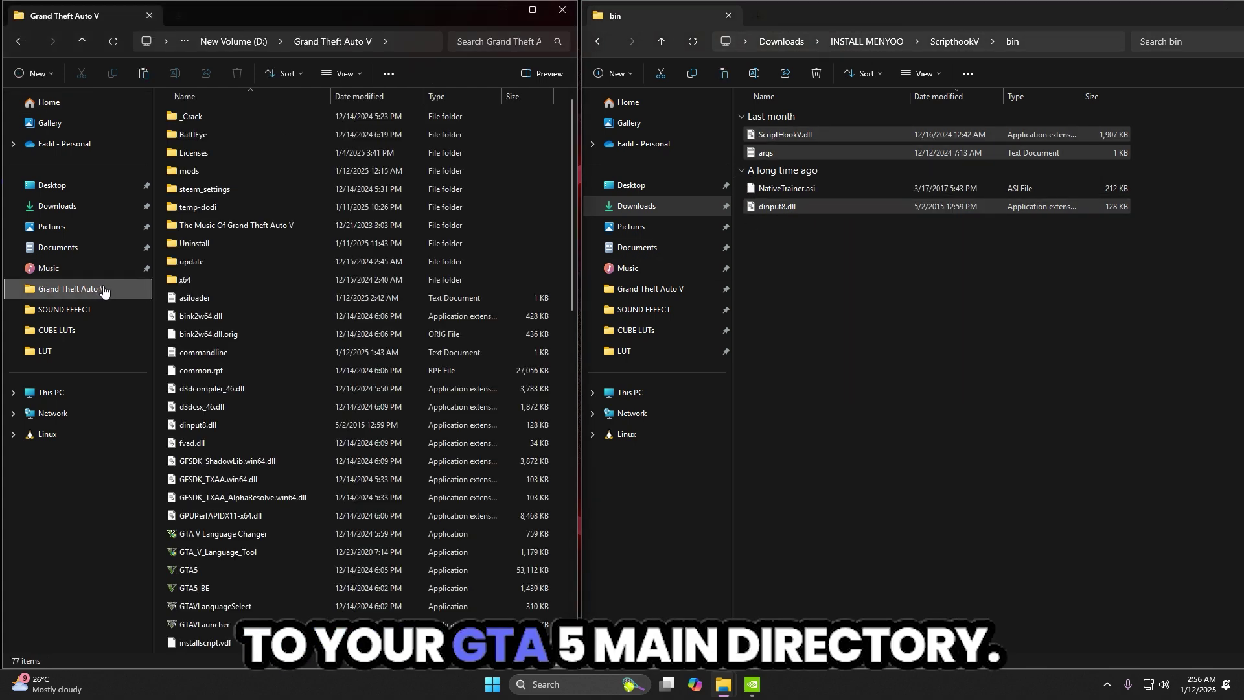
right_click(556, 258)
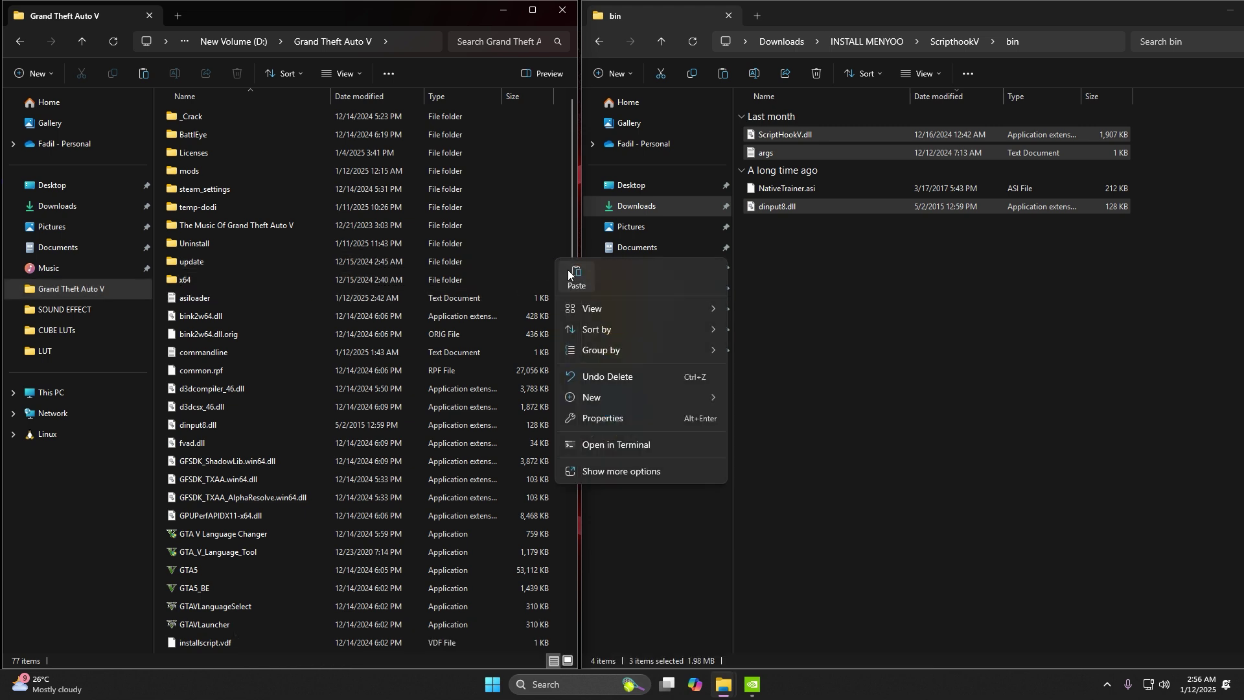
click(569, 276)
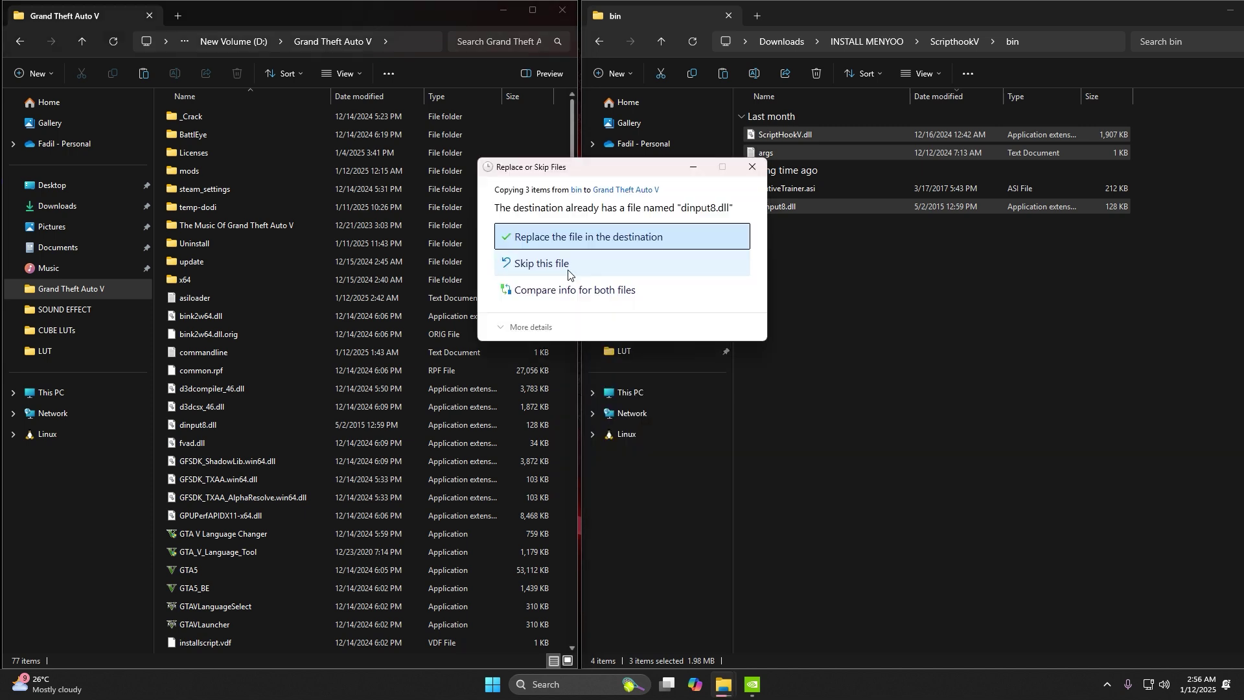
click(589, 243)
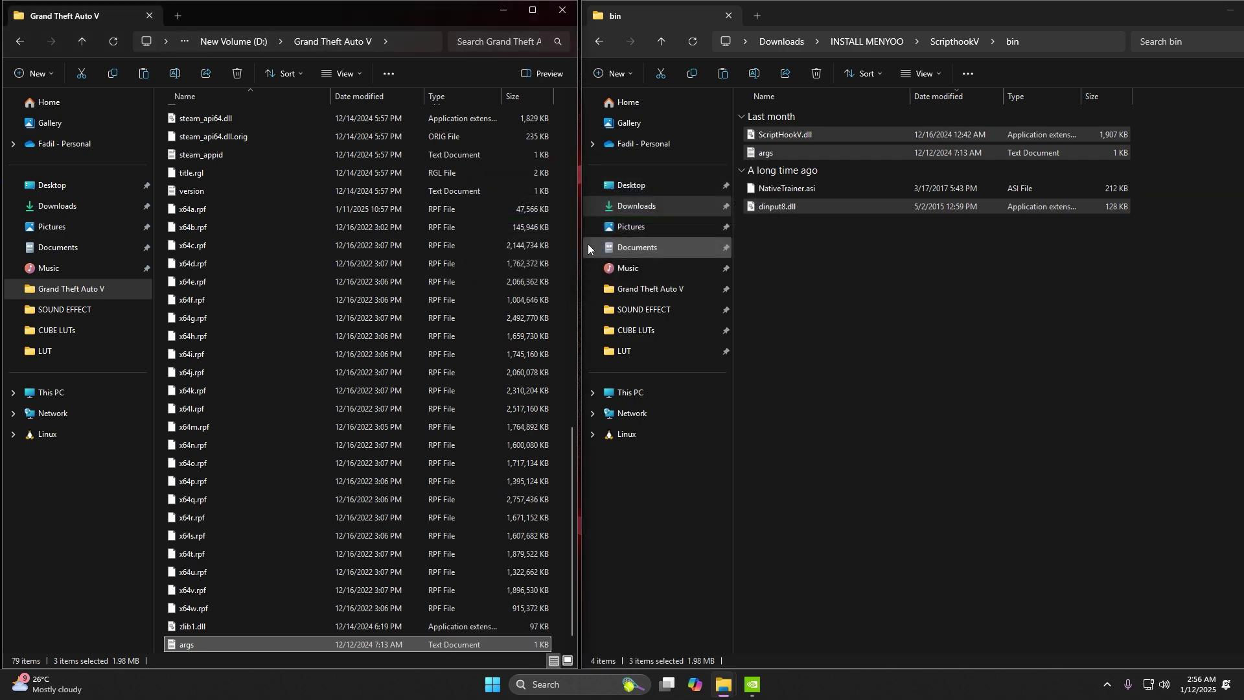
click(858, 280)
key(alt+Left)
- Extract the ScriptHookVDotNet zip here with WinRAR
double_click(807, 156)
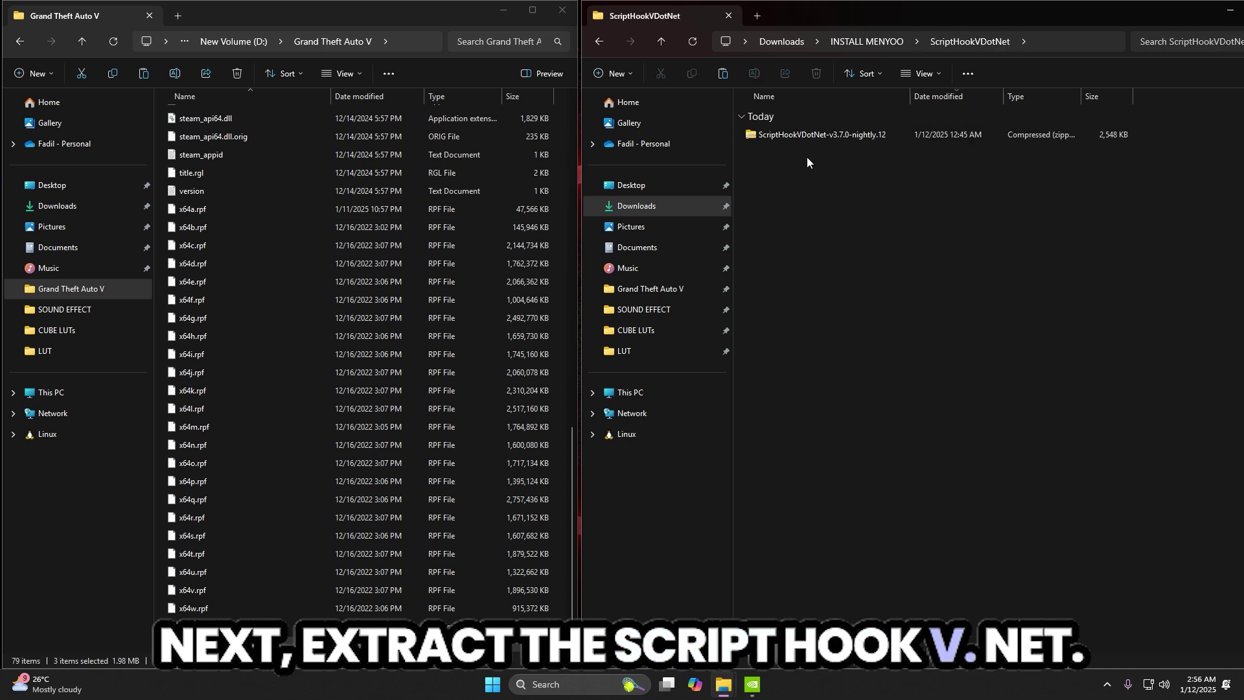
click(817, 140)
right_click(817, 139)
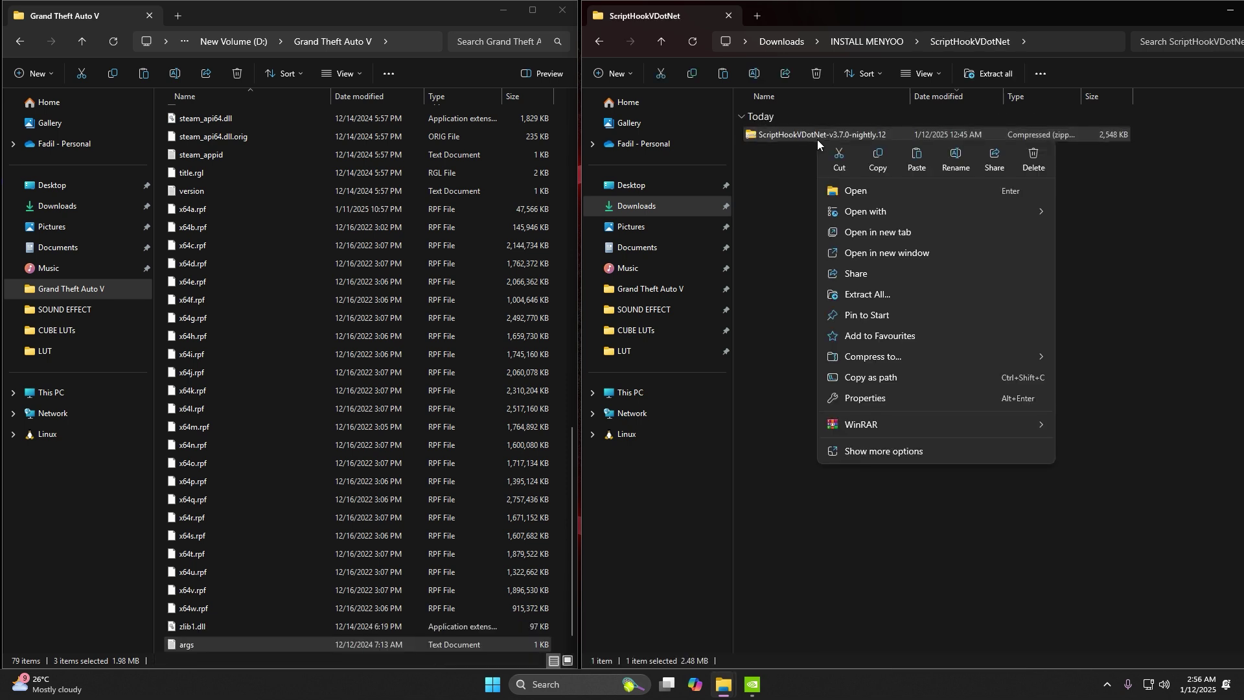
mouse_move(848, 425)
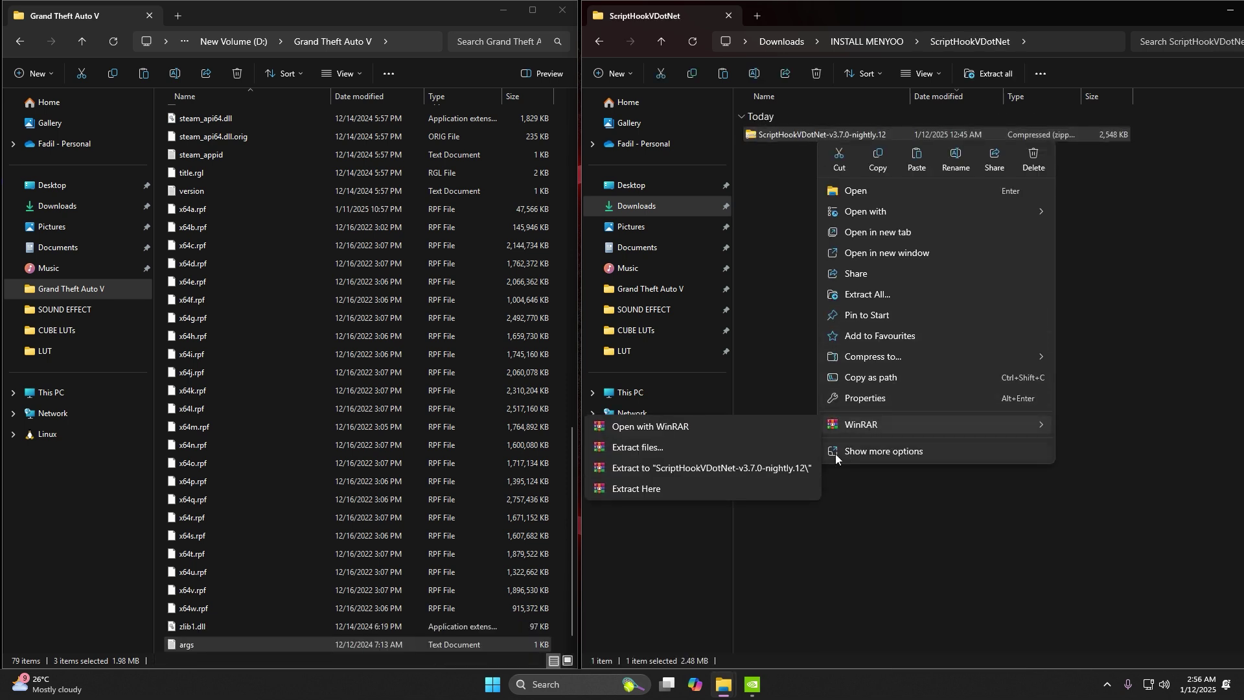
click(744, 493)
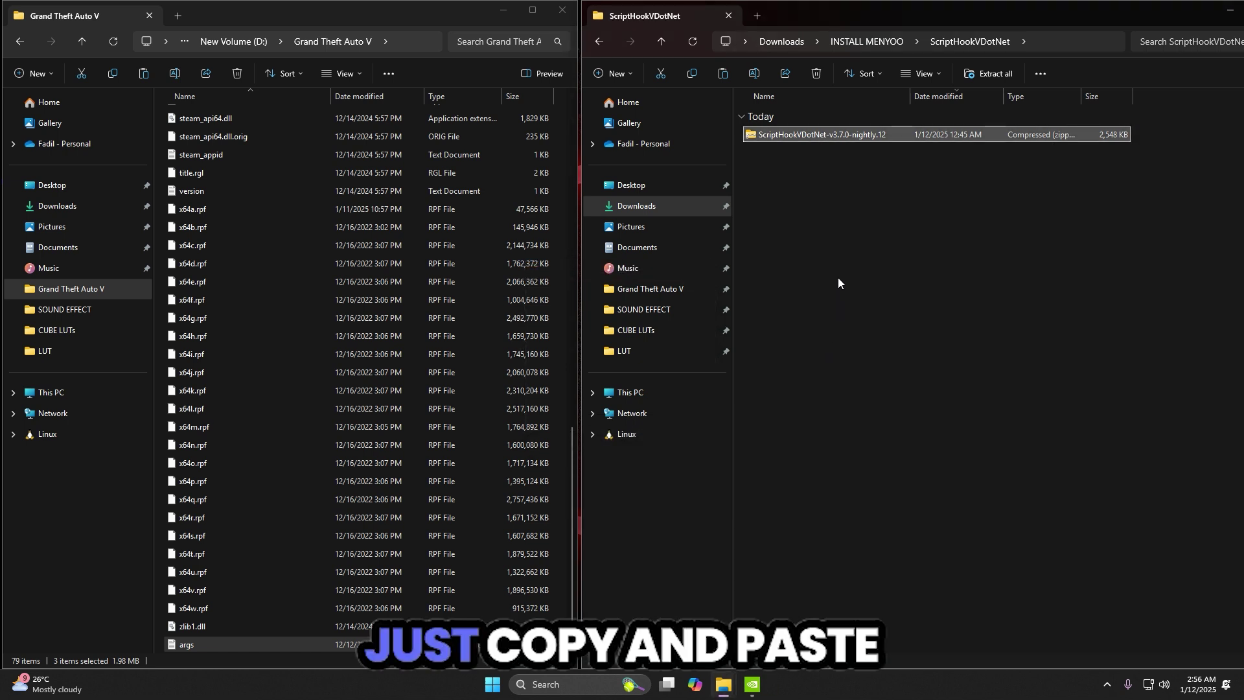
- Copy ScriptHookVDotNet.pdb, .asi and the config file into the Grand Theft Auto V folder
click(815, 171)
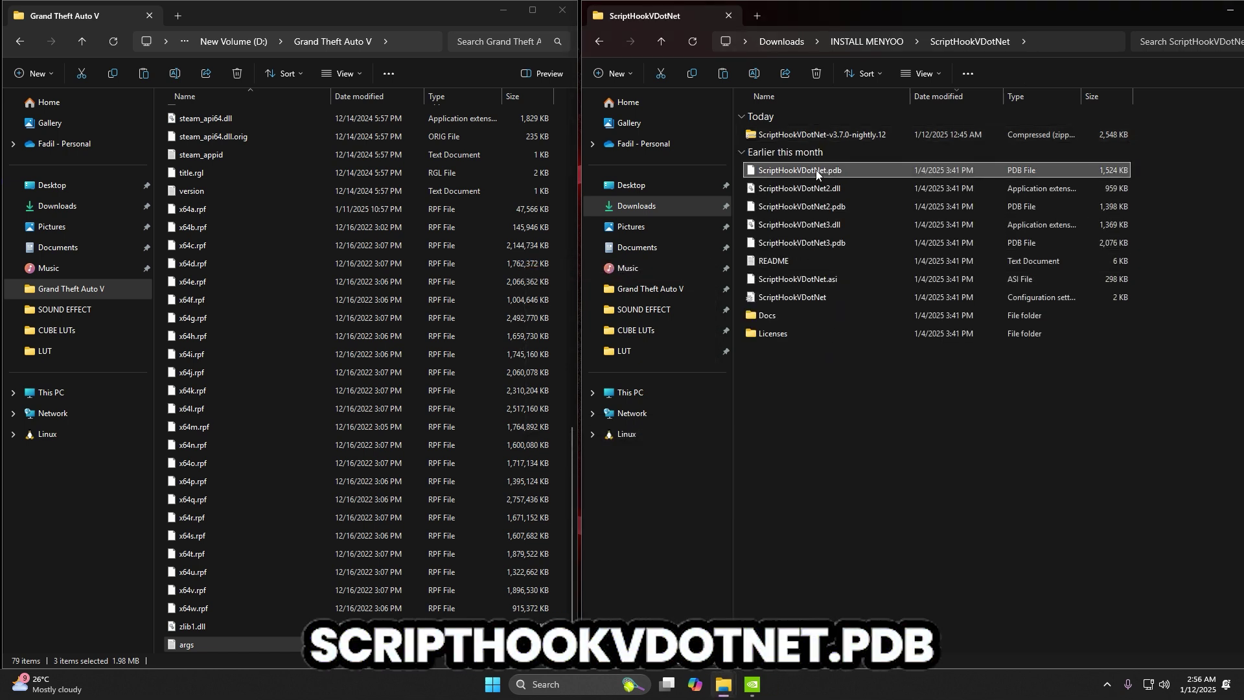
ctrl+click(801, 277)
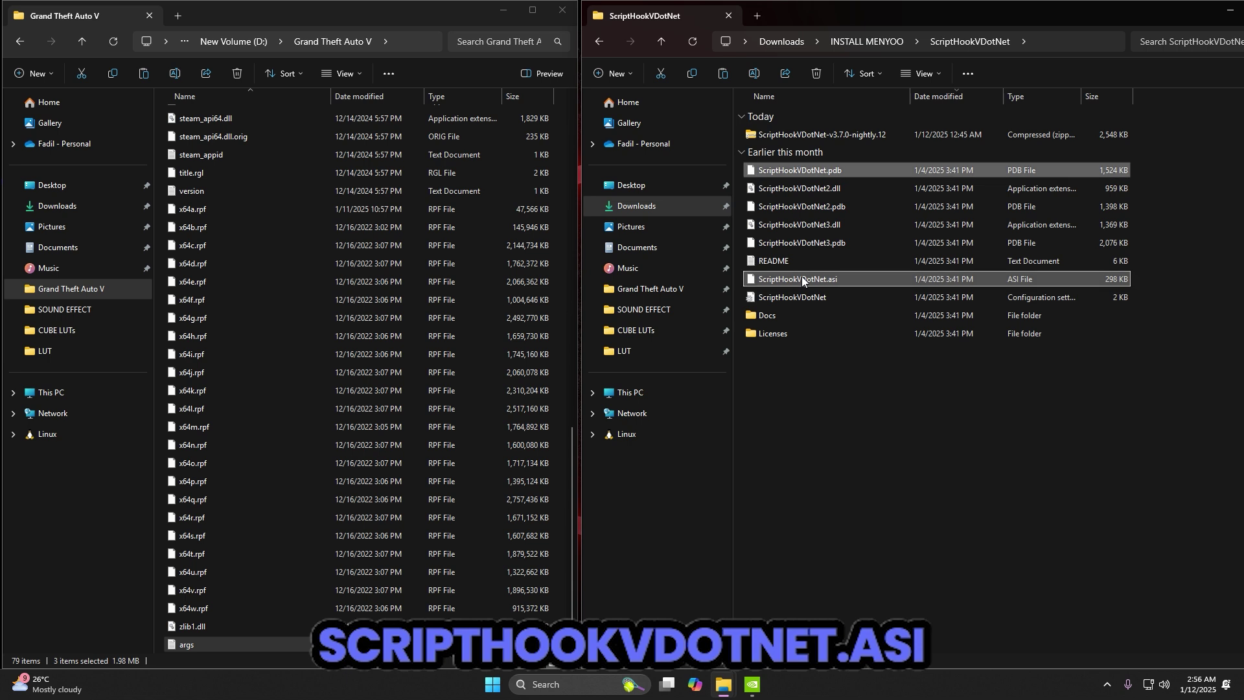
ctrl+click(804, 294)
right_click(809, 281)
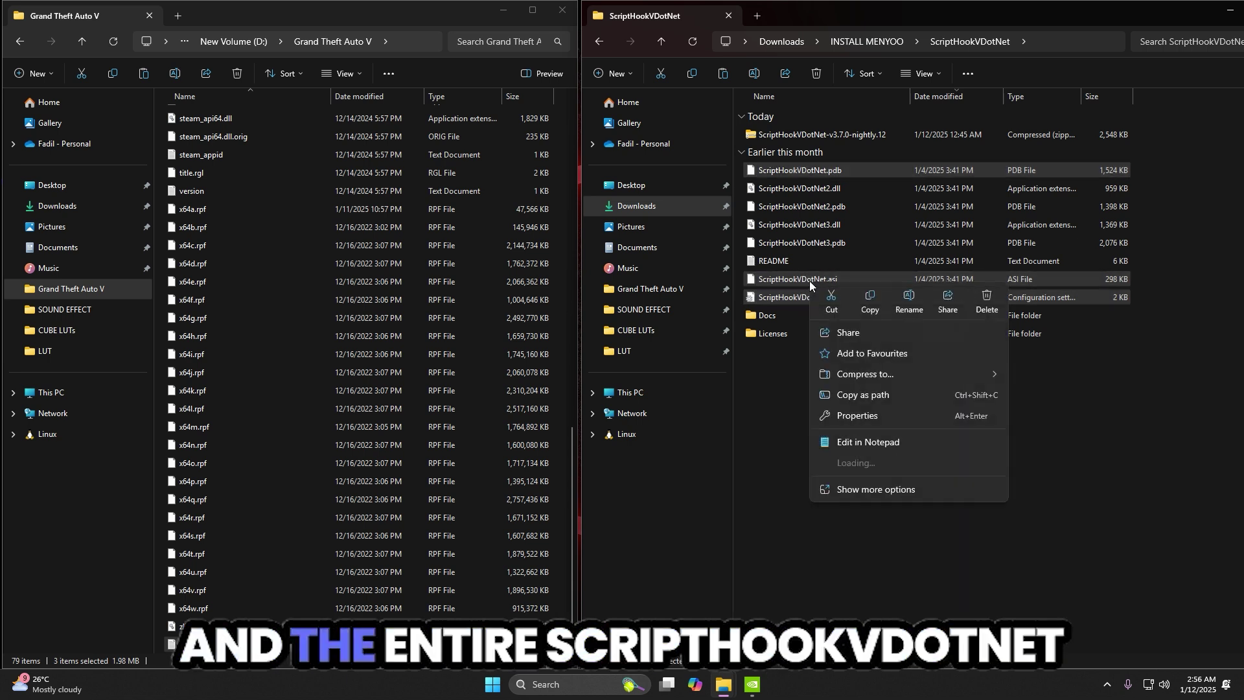
click(869, 299)
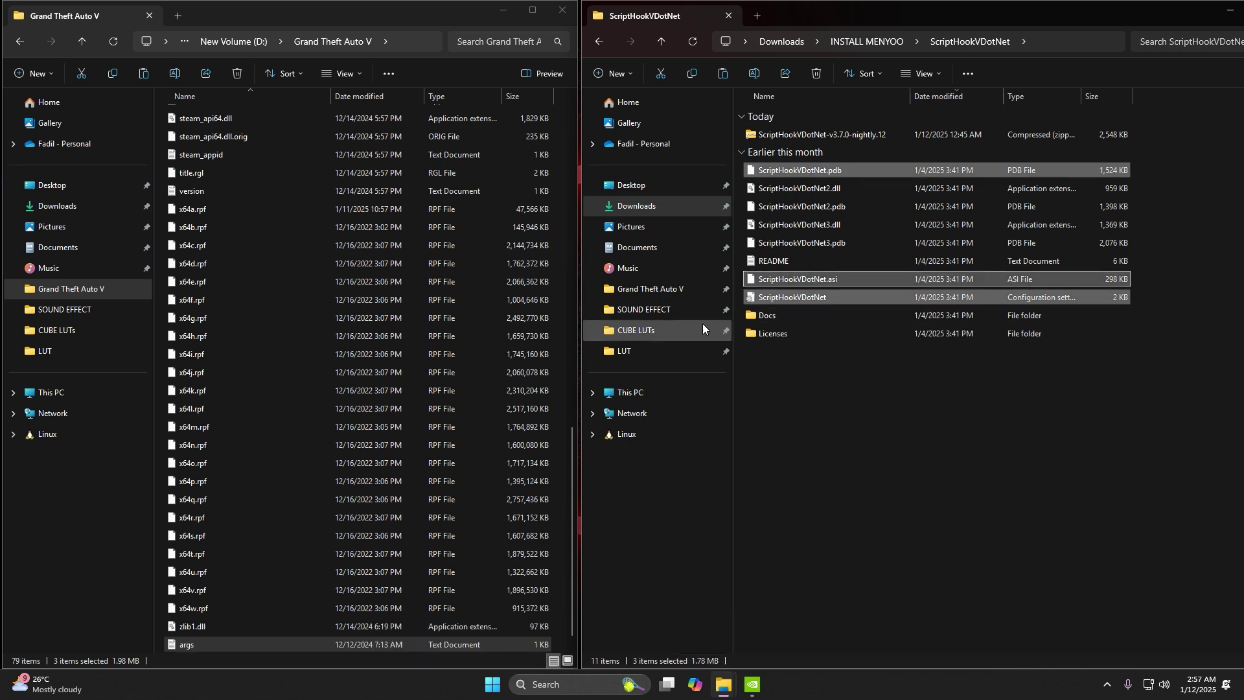
click(564, 336)
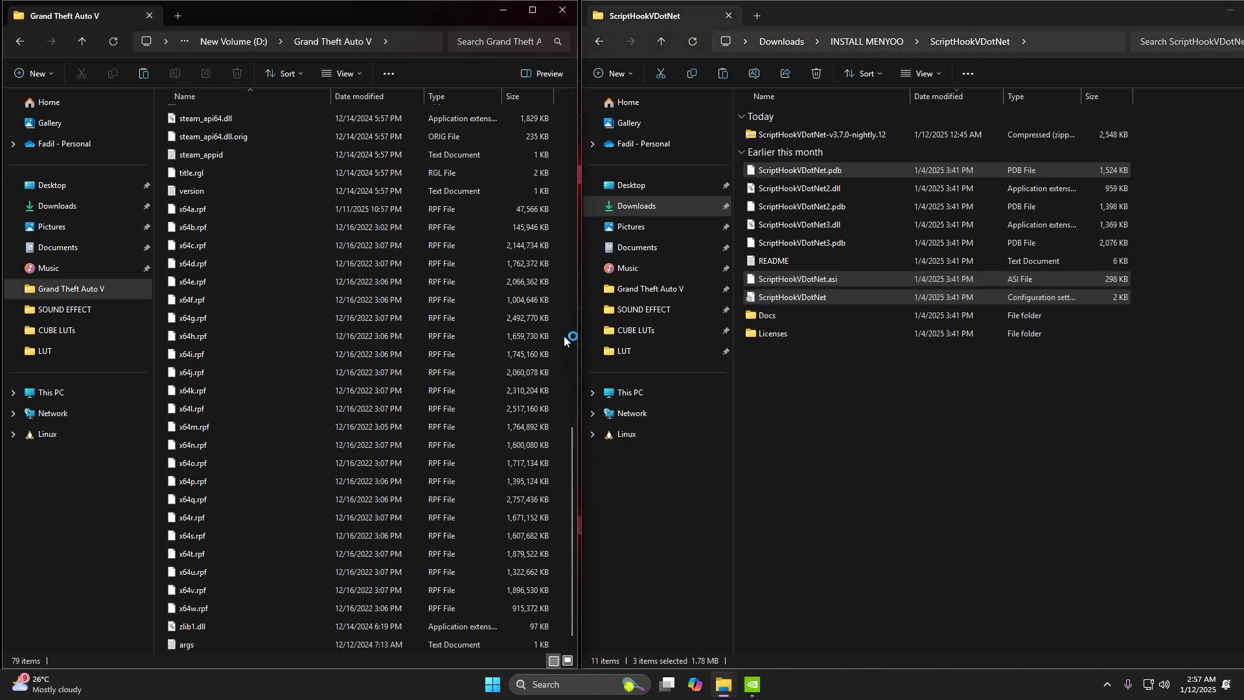
right_click(565, 335)
click(580, 348)
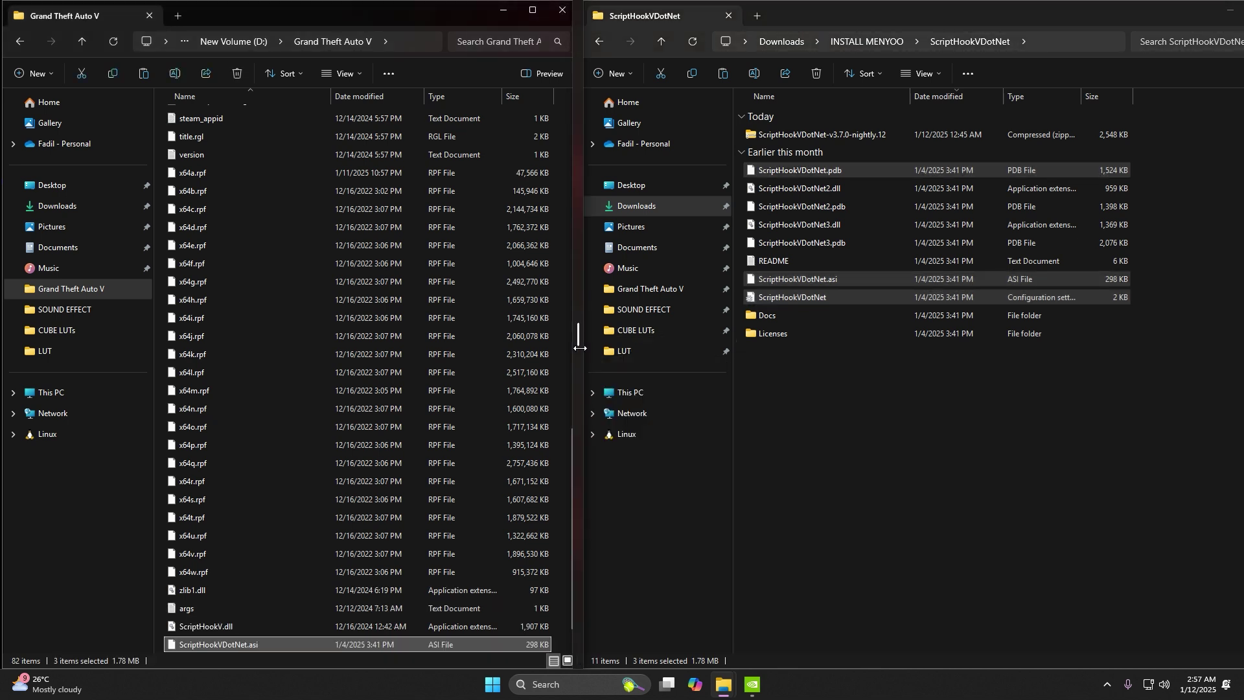
- Extract Release.zip in the Native UI folder with WinRAR
key(alt+Up)
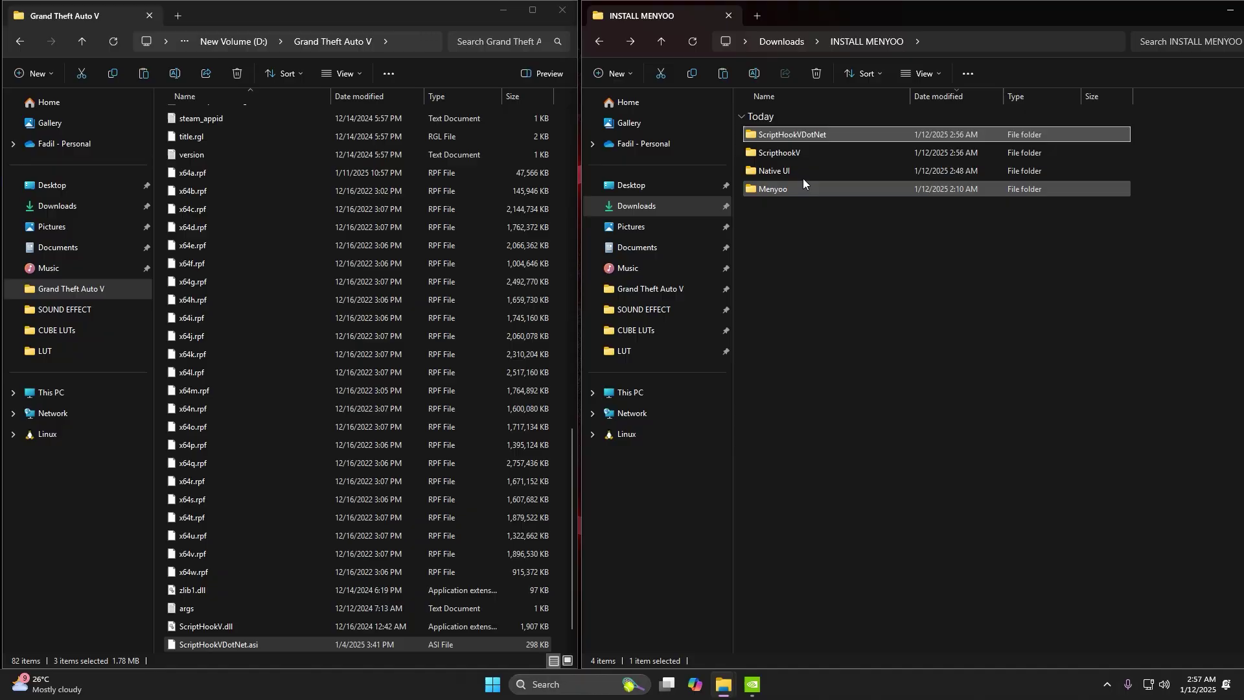
double_click(805, 168)
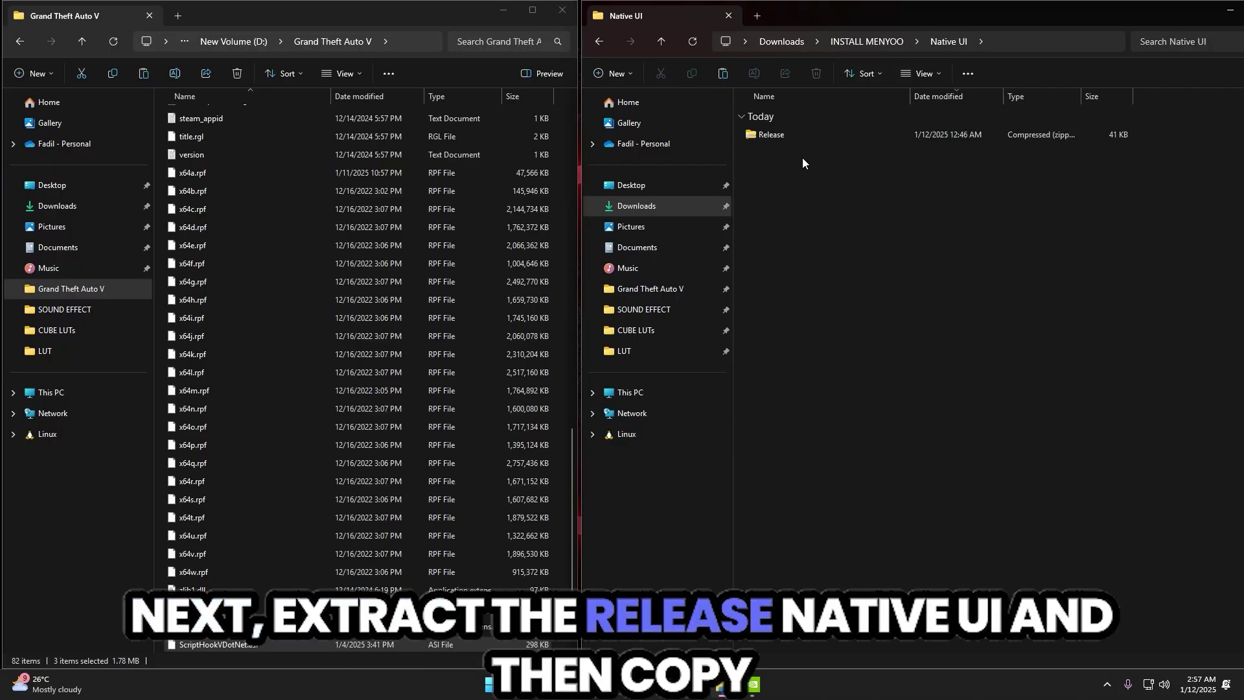
right_click(800, 133)
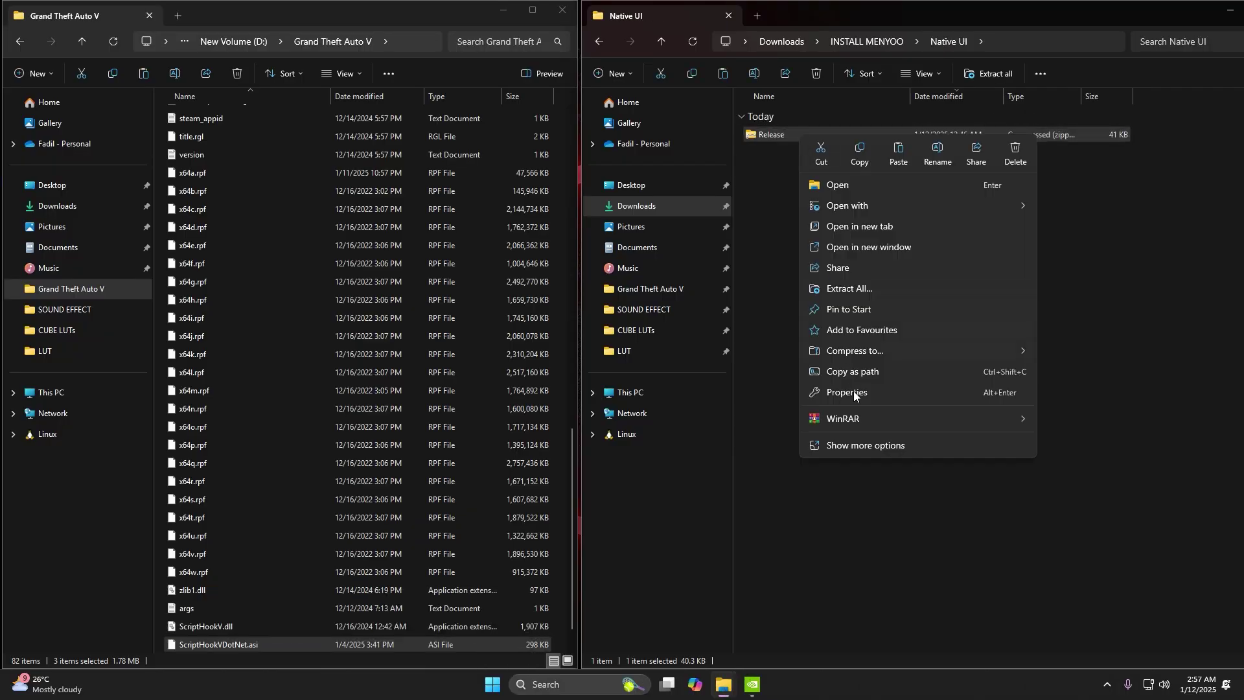
mouse_move(860, 420)
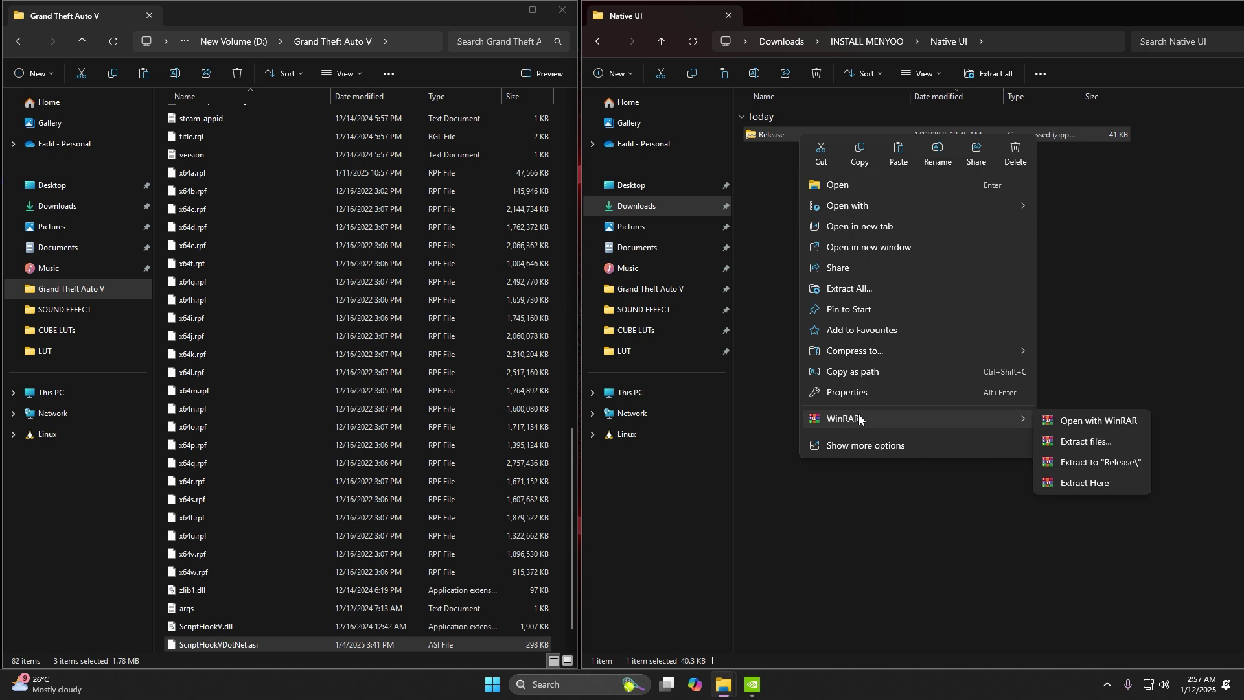
click(1080, 484)
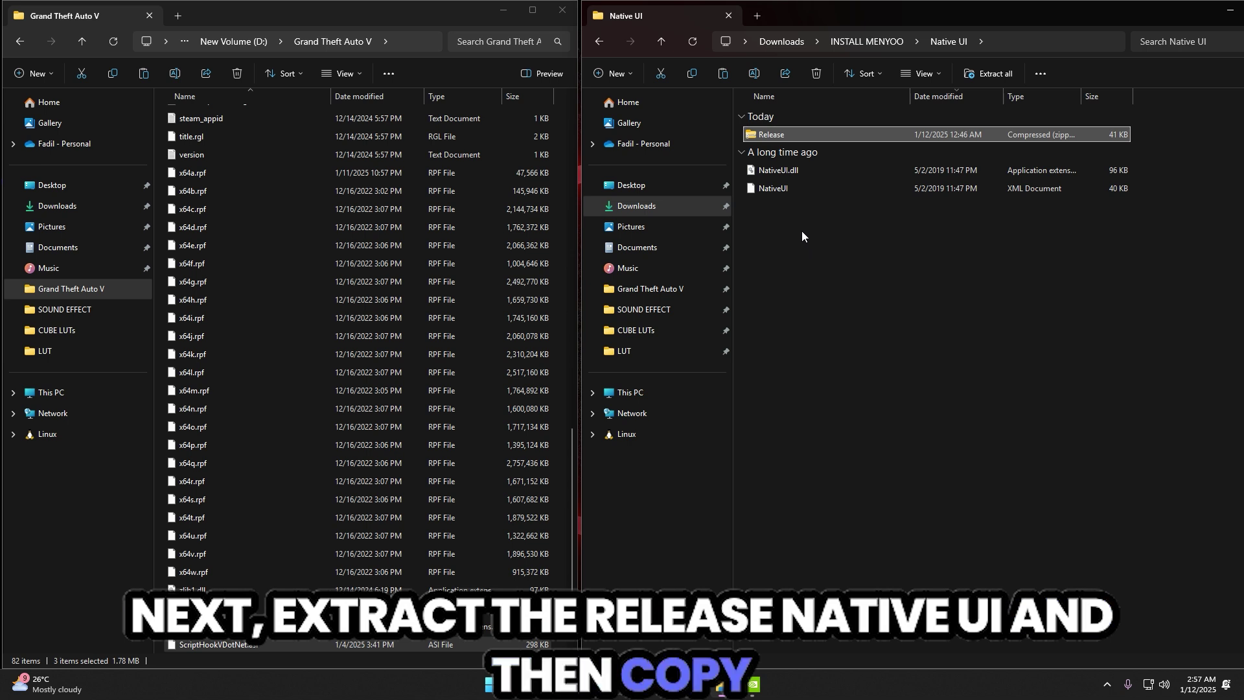
- Copy the extracted NativeUI.dll and NativeUI files
click(793, 174)
ctrl+click(793, 182)
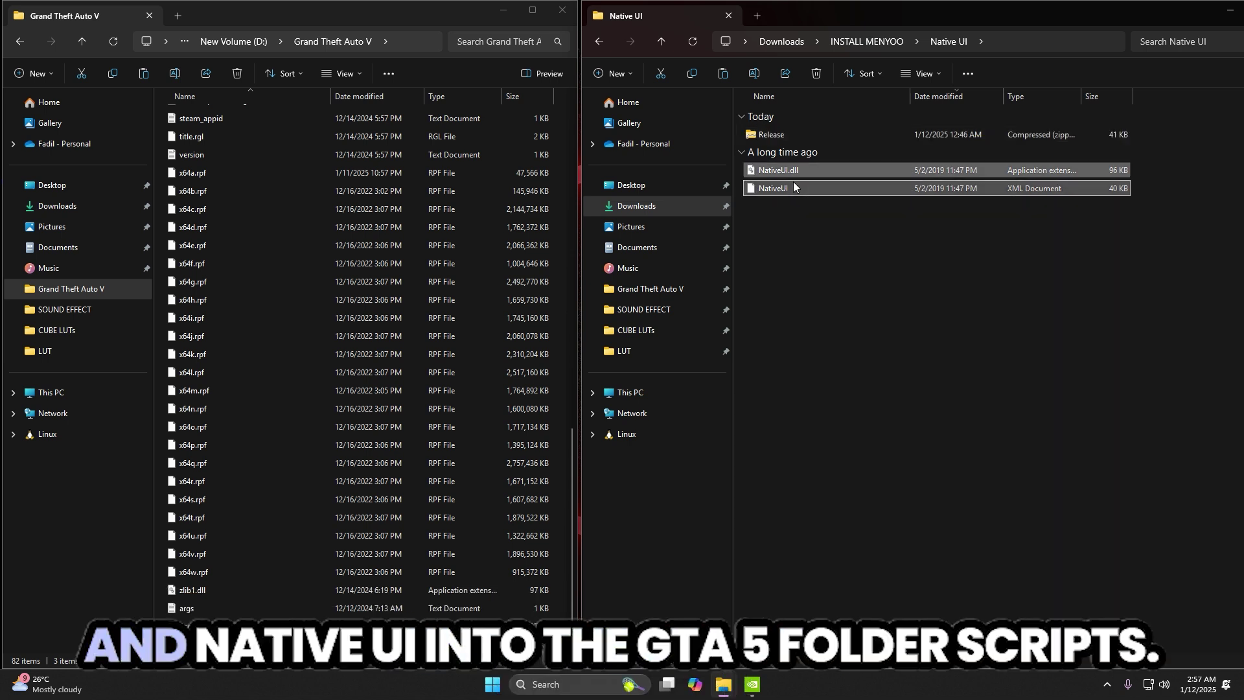
right_click(794, 183)
click(854, 200)
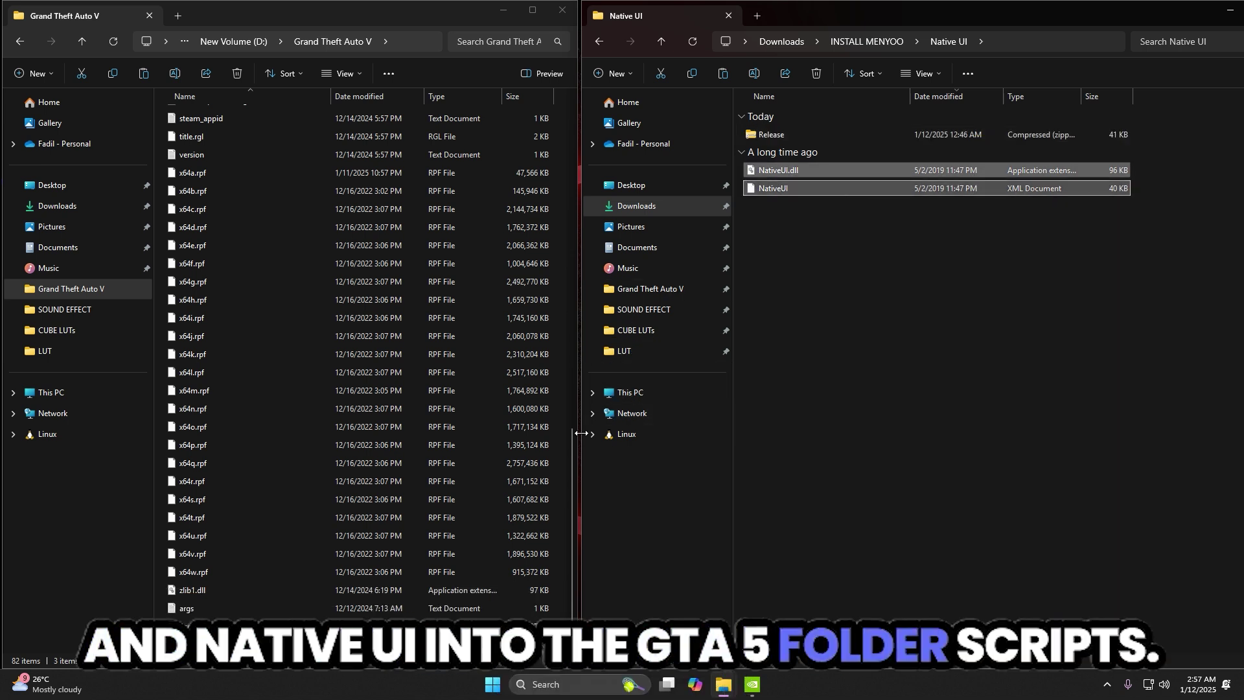
drag(575, 450, 662, 99)
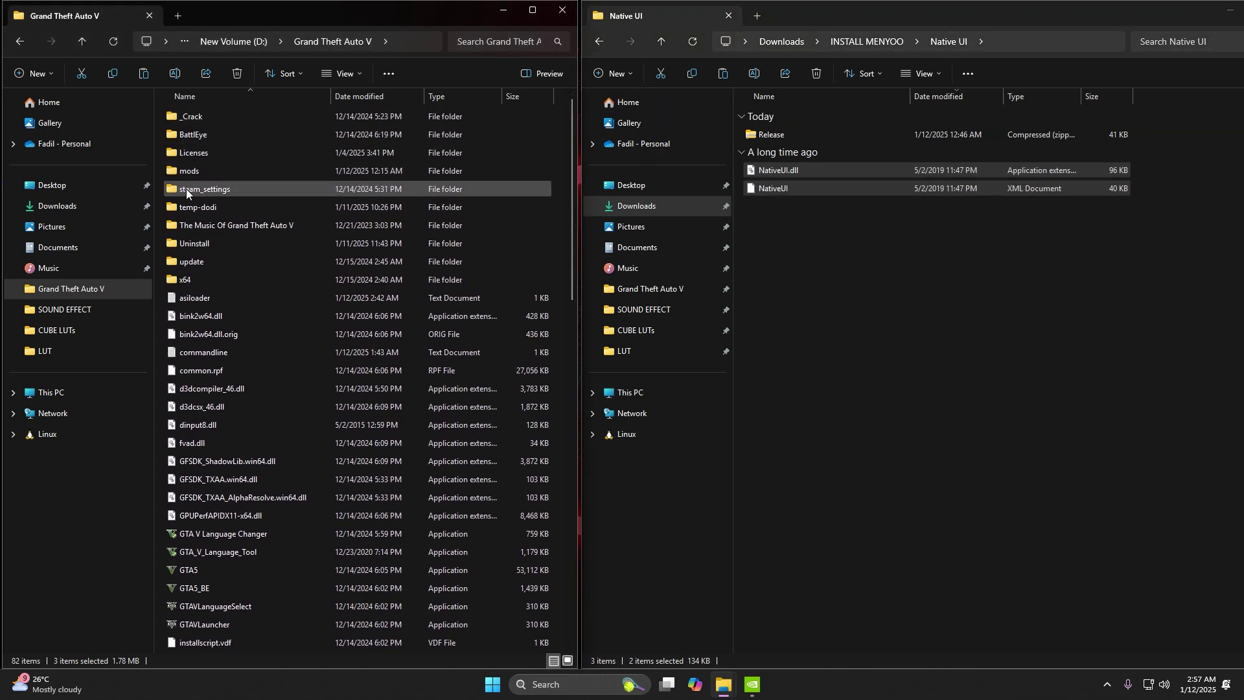
- Create a new folder named scripts in the Grand Theft Auto V folder and open it
right_click(499, 249)
mouse_move(552, 393)
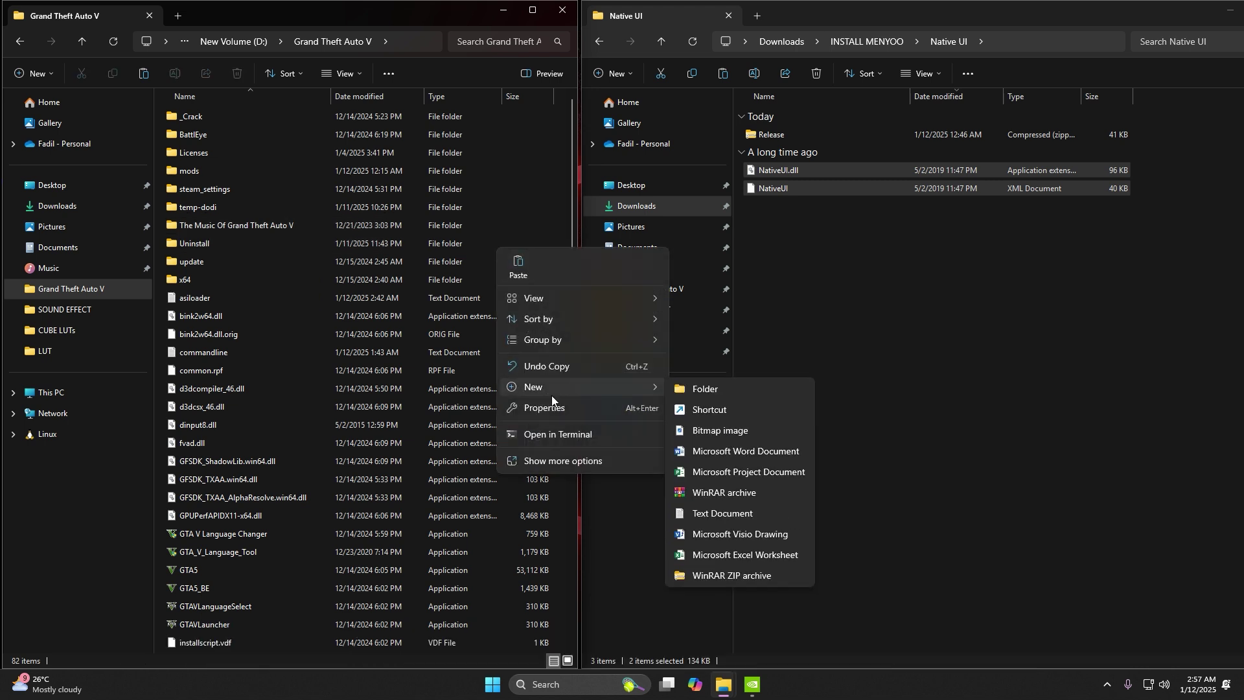
click(699, 392)
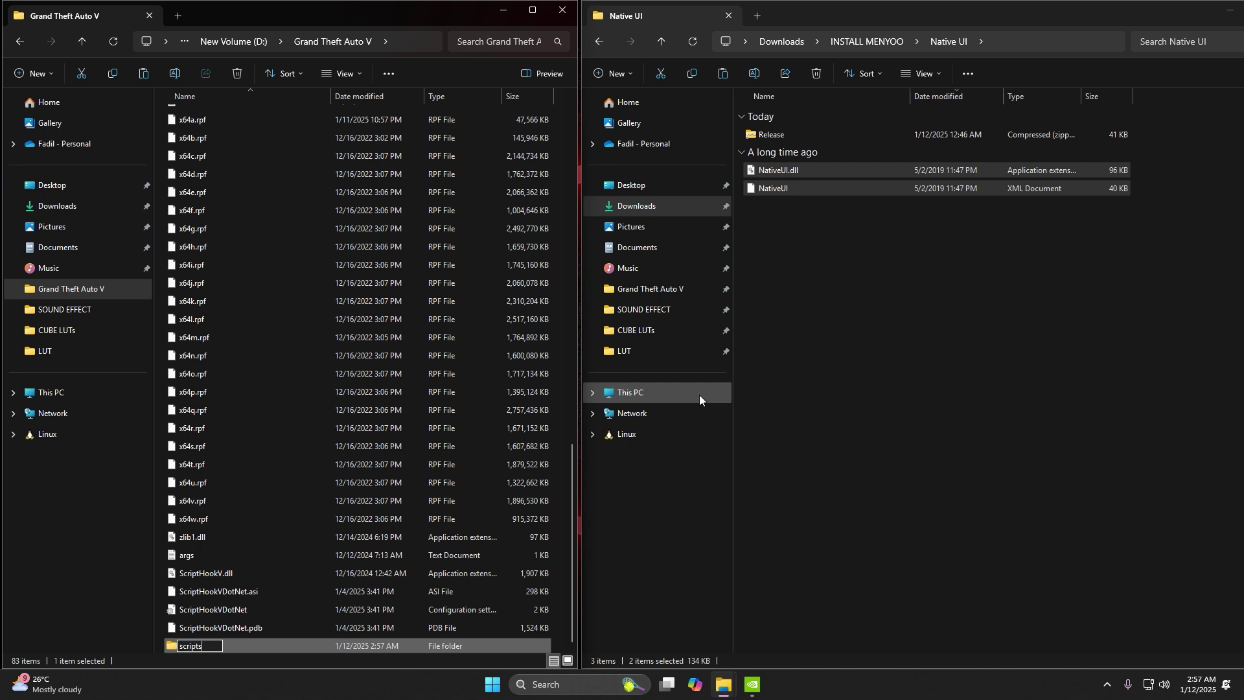
key(Return)
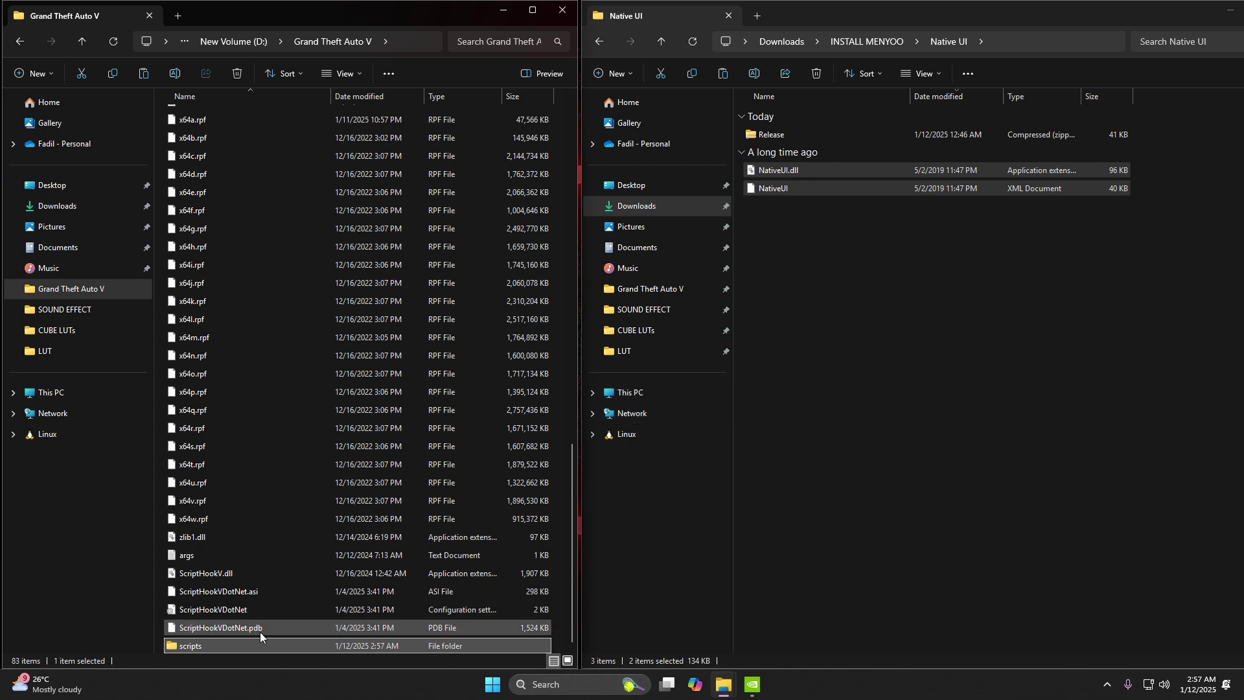
double_click(246, 646)
- Paste NativeUI.dll and NativeUI into the scripts folder
right_click(256, 261)
click(274, 274)
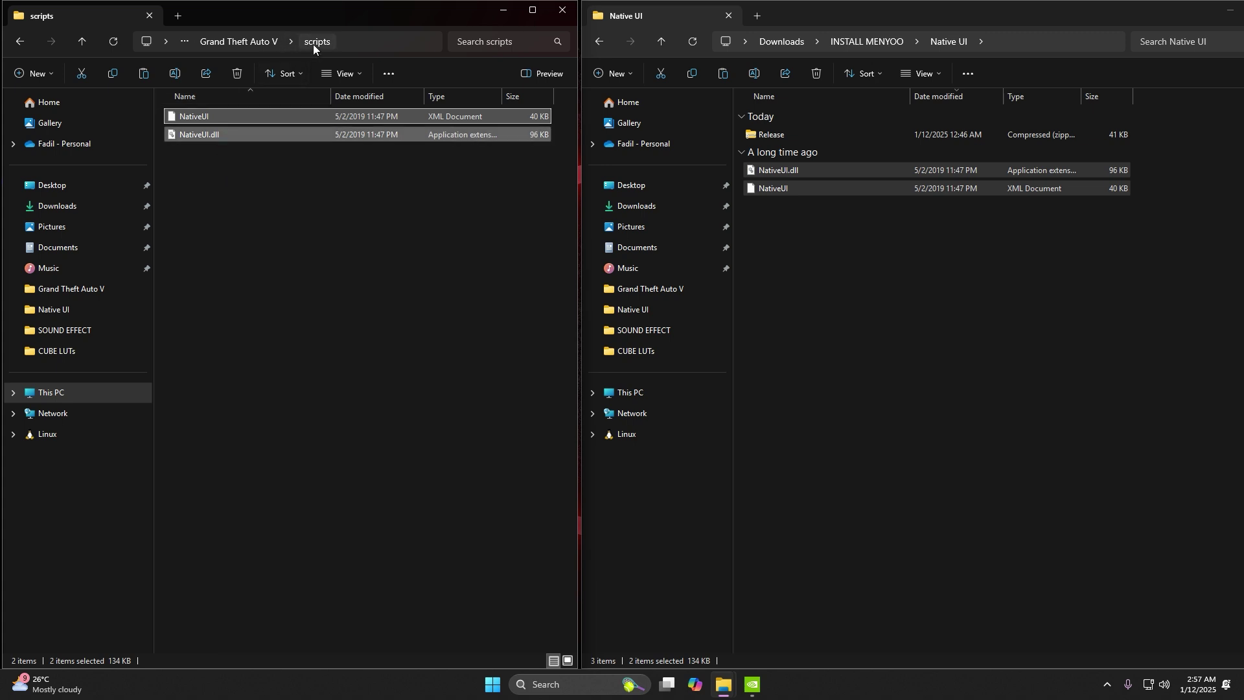
click(322, 240)
click(880, 336)
- Extract 928efc-MenyooSP.zip here in the Menyoo folder and select Menyoo.asi
key(alt+Left)
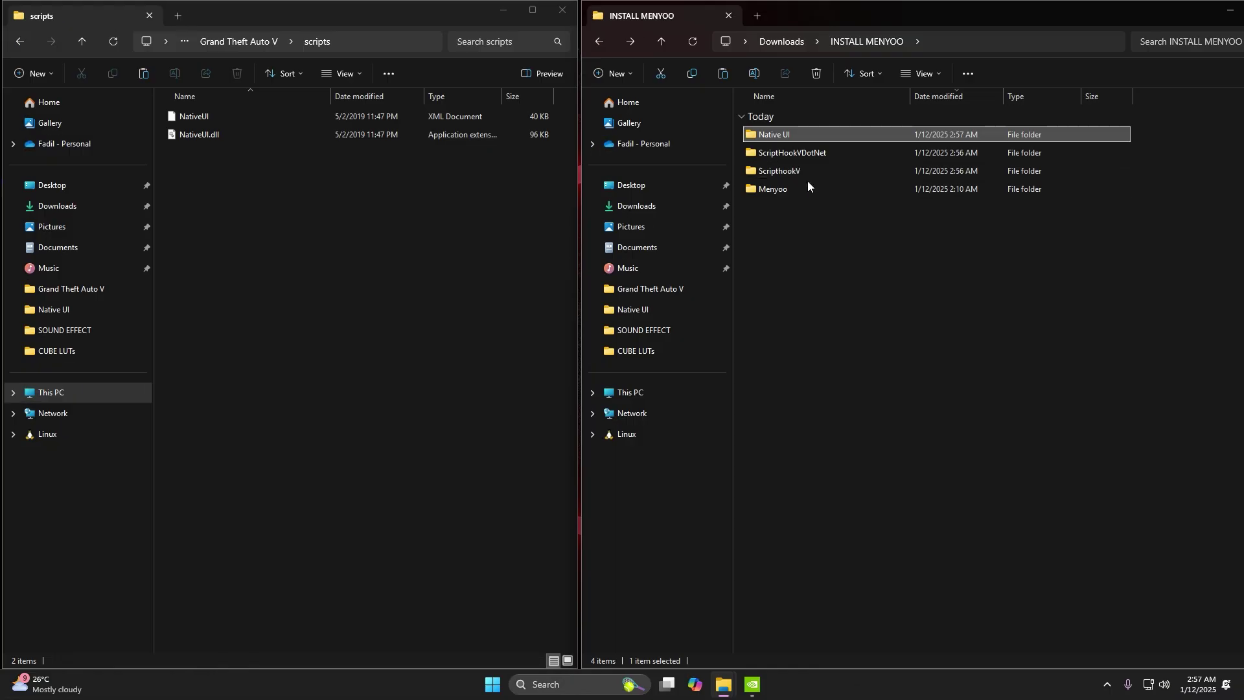
click(811, 215)
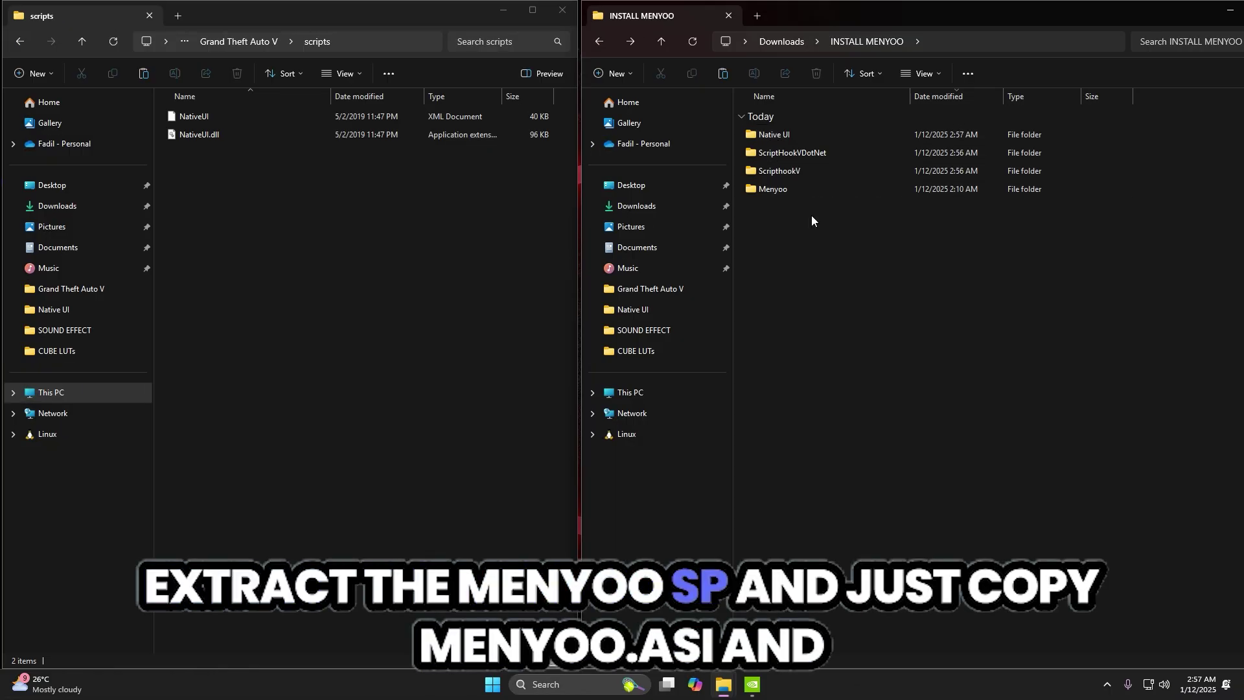
double_click(828, 189)
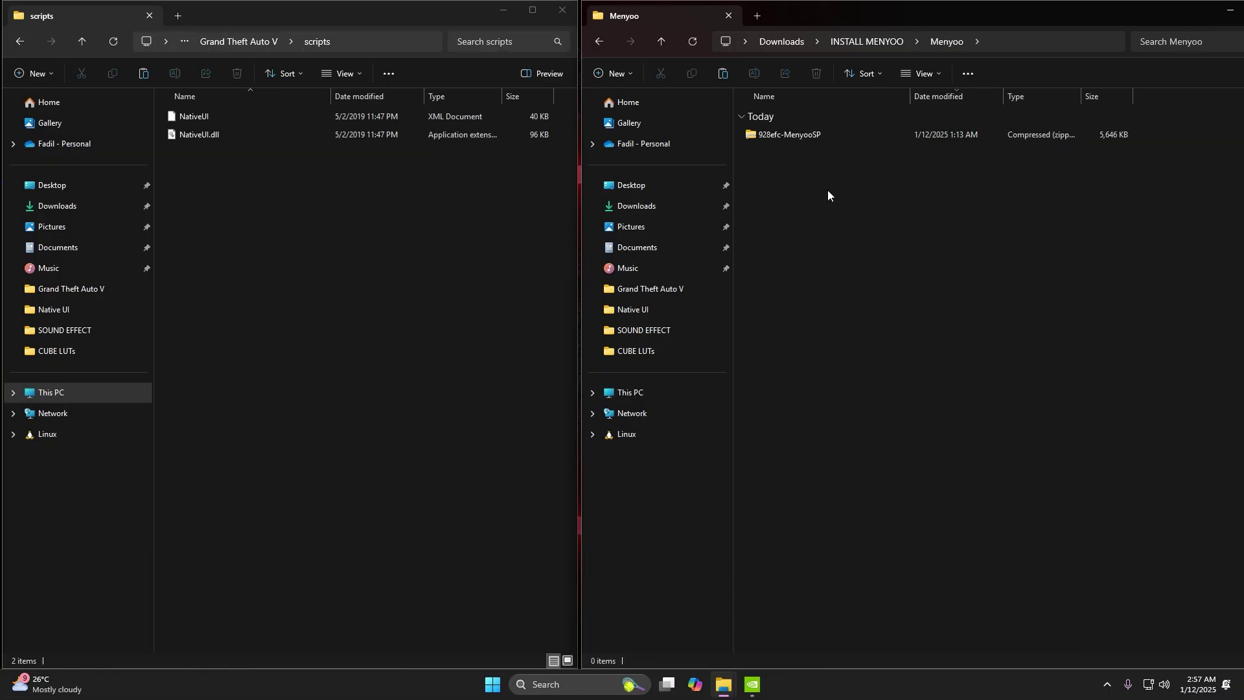
click(819, 138)
right_click(820, 137)
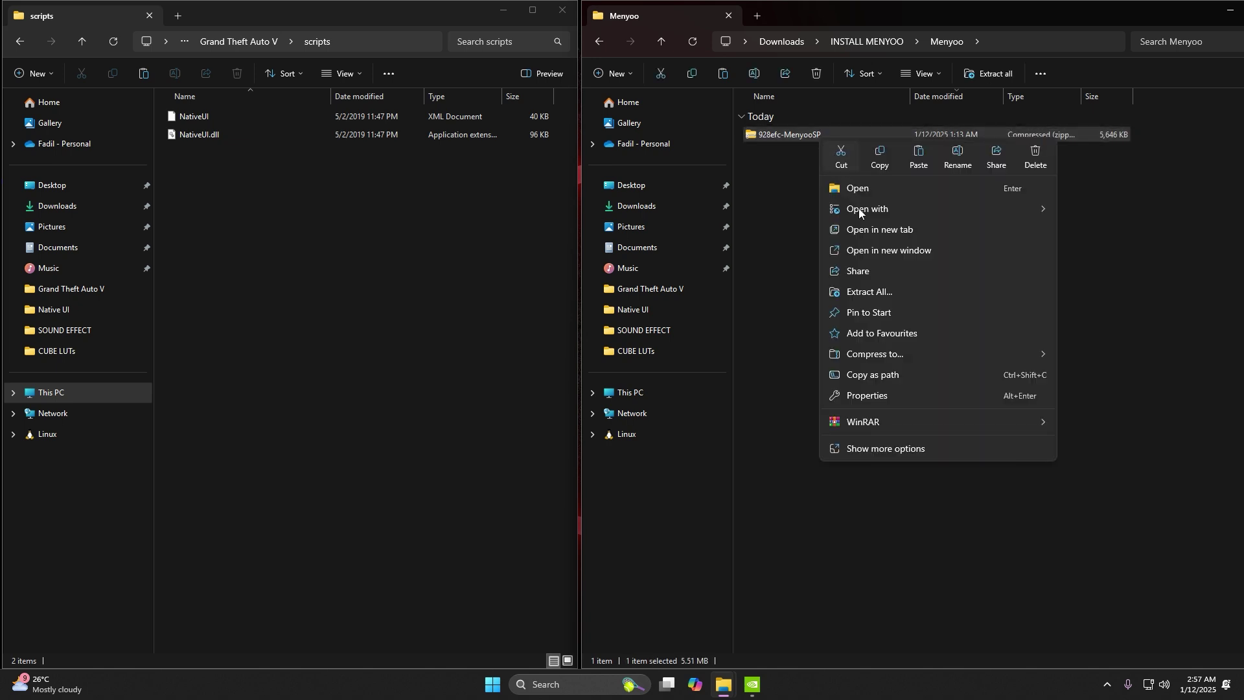
mouse_move(888, 423)
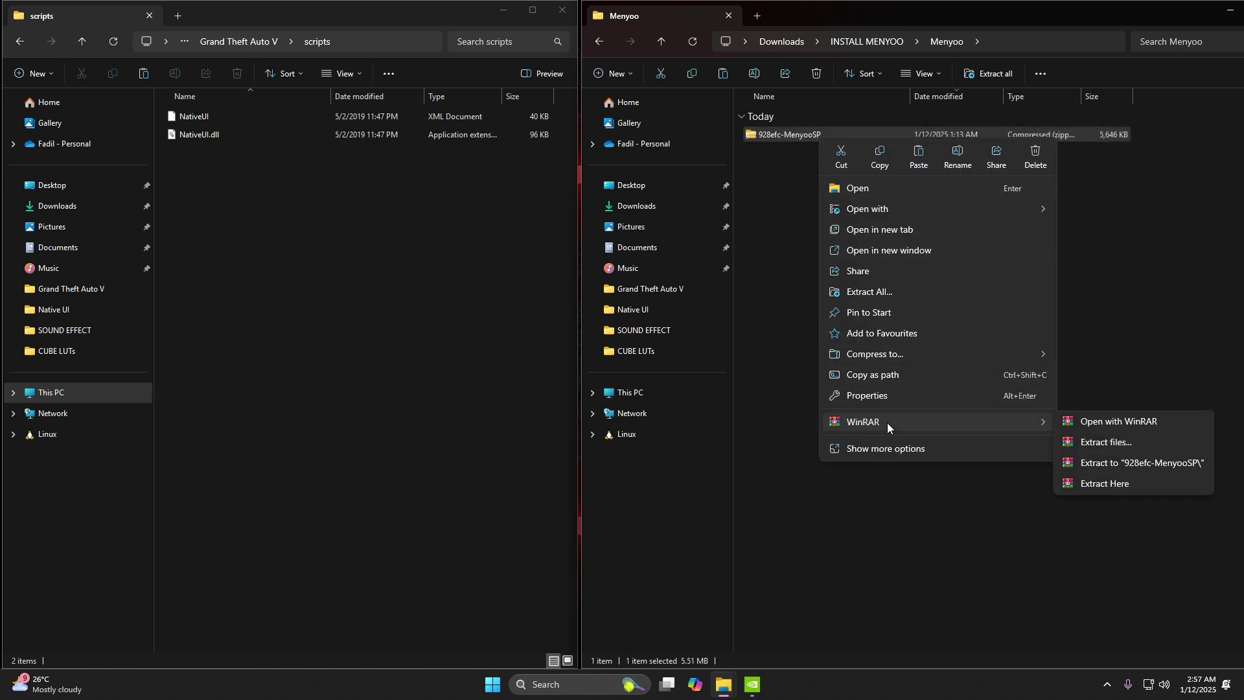
click(1100, 486)
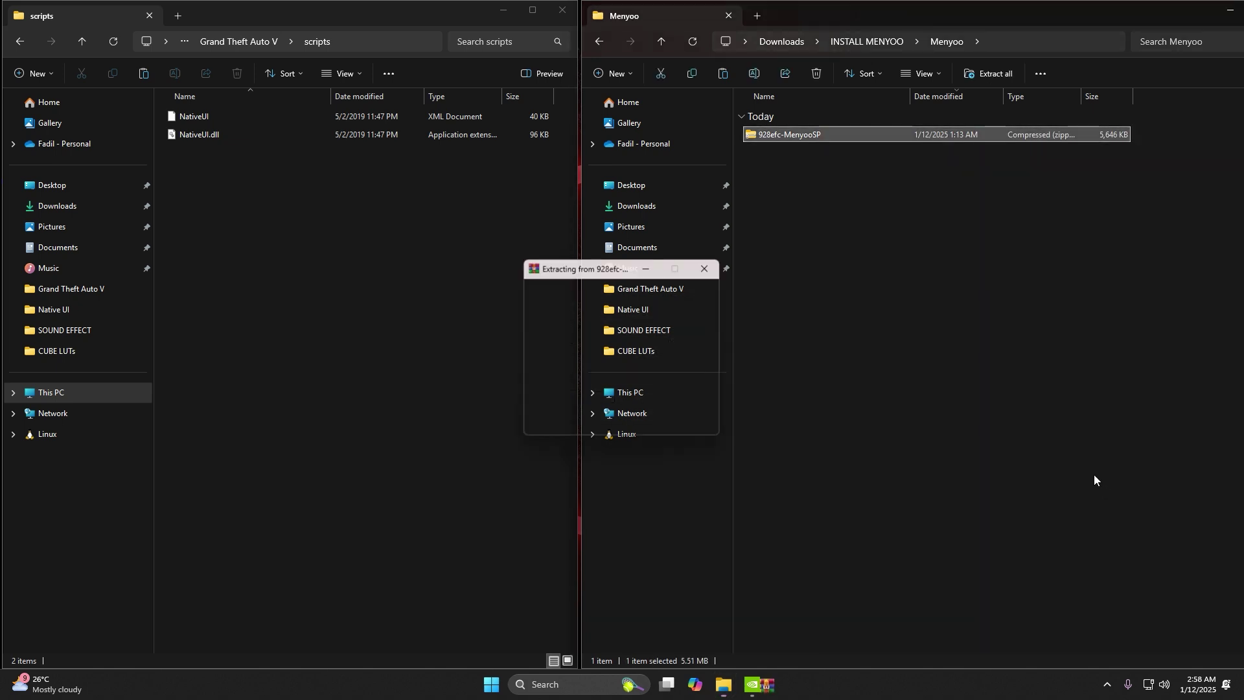
click(868, 282)
click(788, 206)
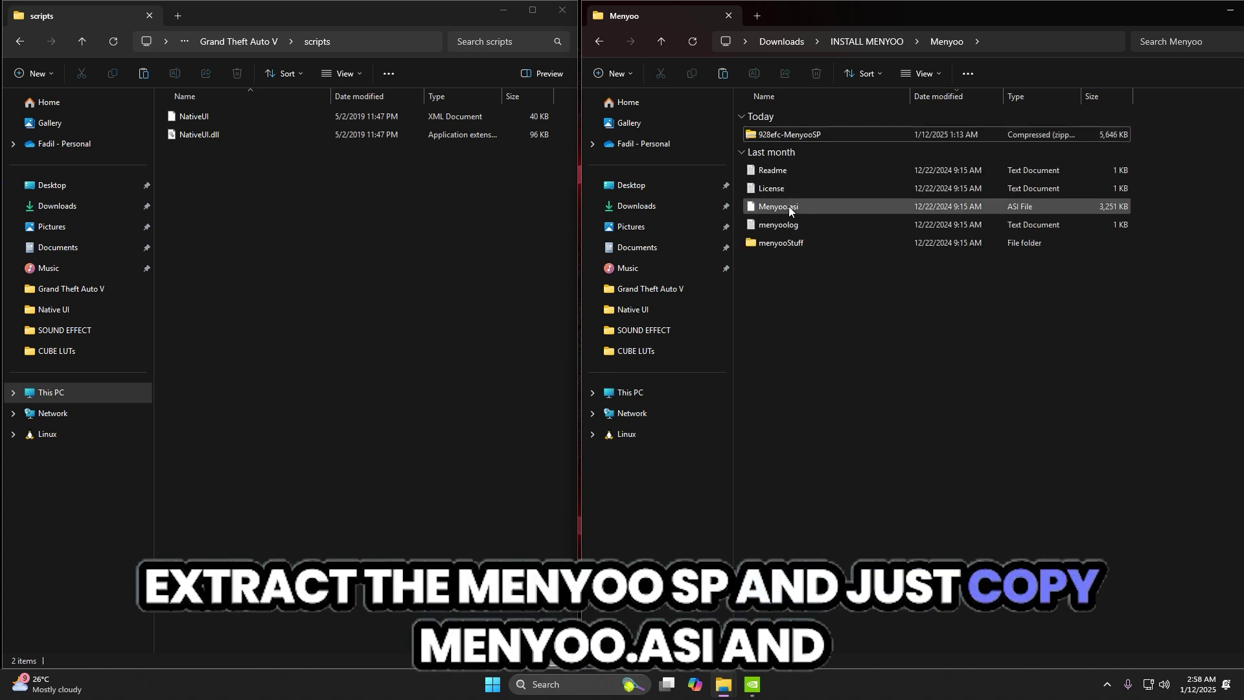
- Copy Menyoo.asi and menyooStuff into the Grand Theft Auto V game folder
ctrl+click(795, 243)
right_click(795, 243)
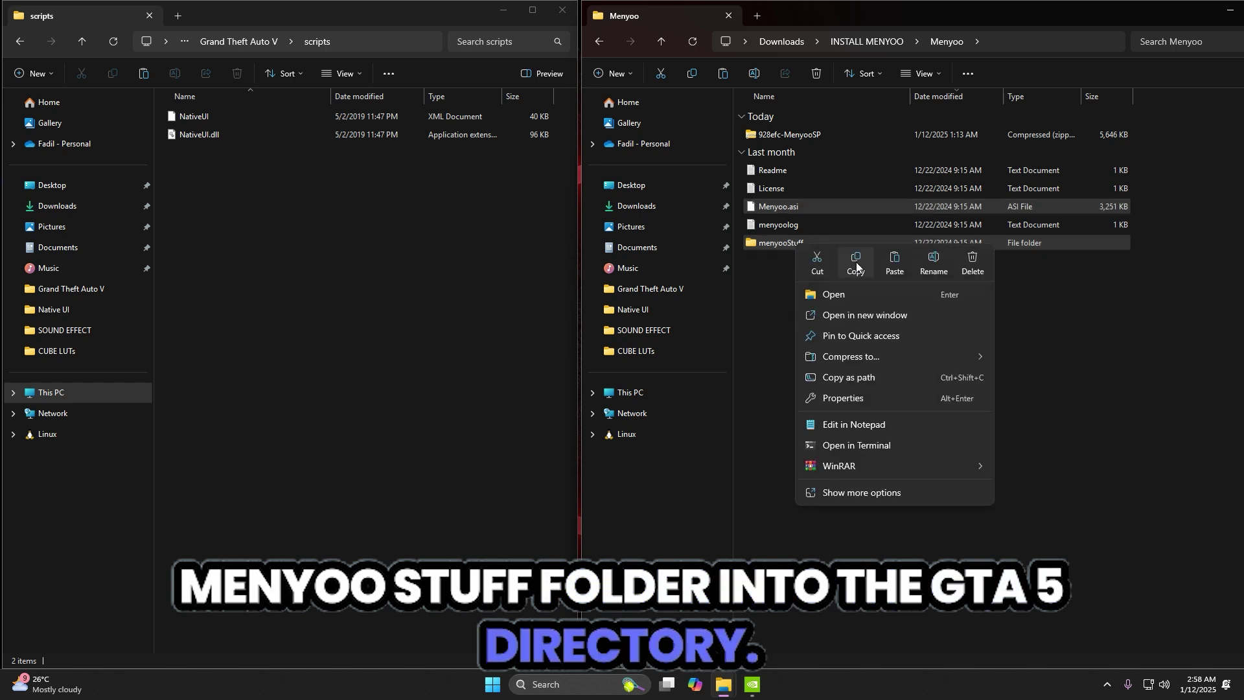
click(855, 262)
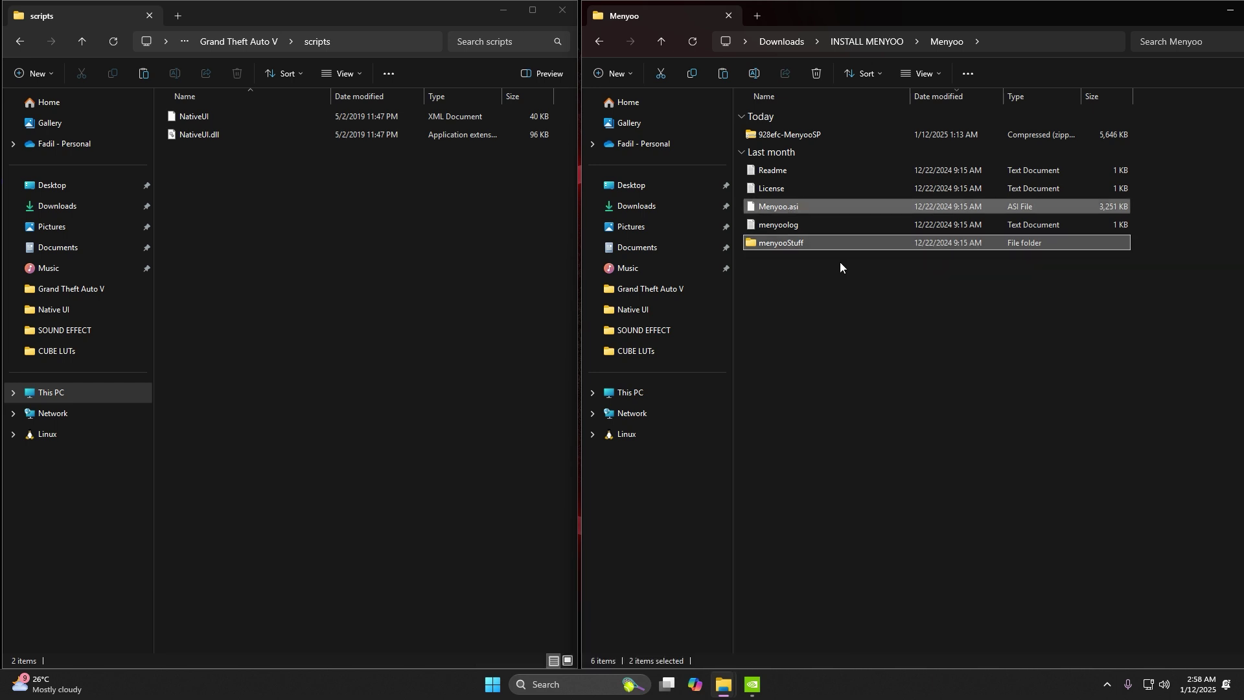
click(396, 275)
key(alt+Left)
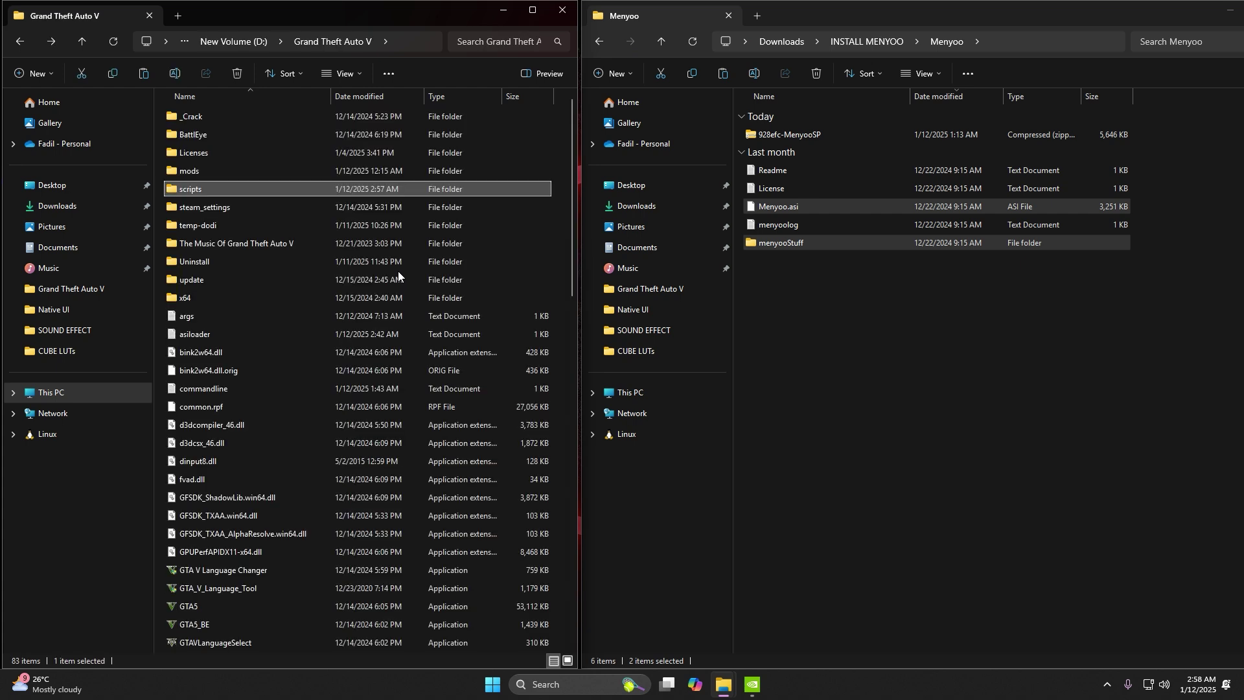
click(560, 270)
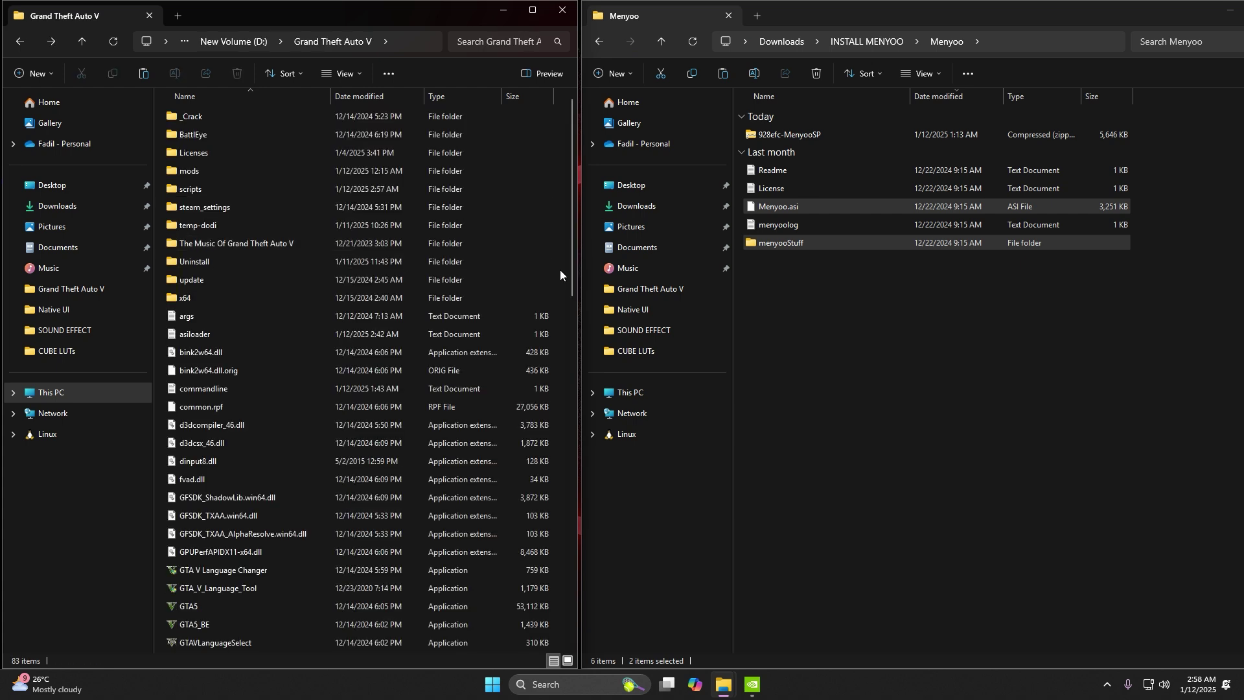
scroll(560, 269, down, 3)
right_click(559, 274)
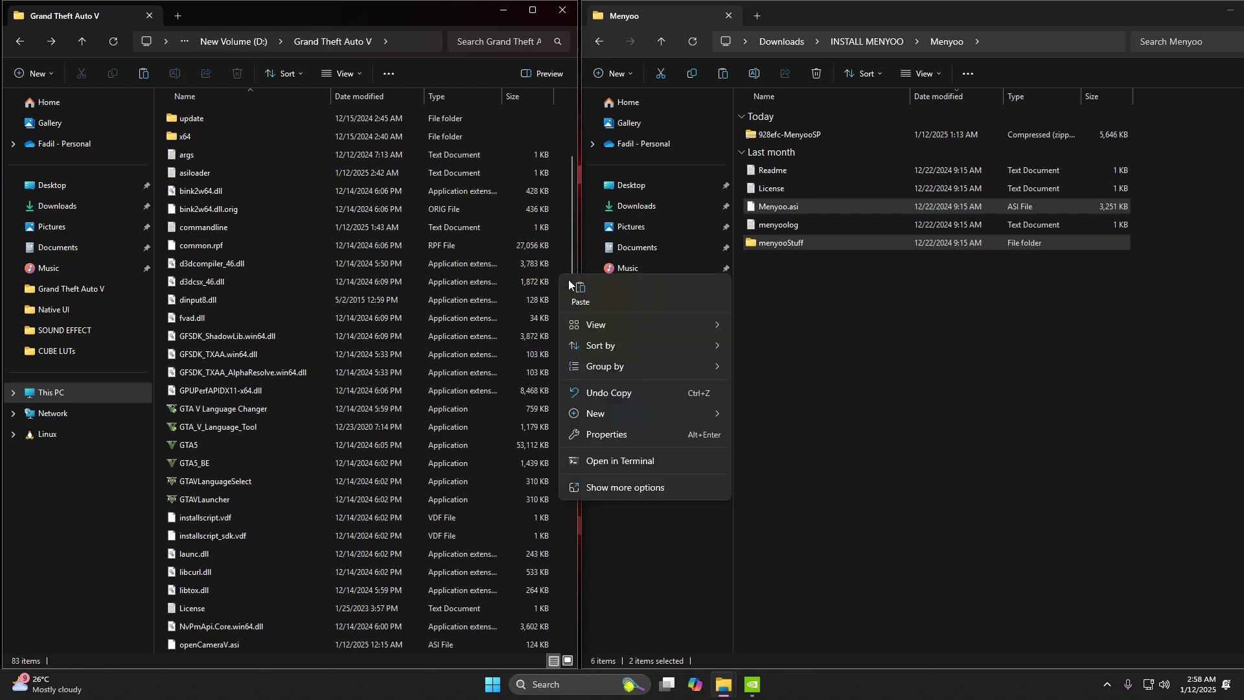
click(578, 293)
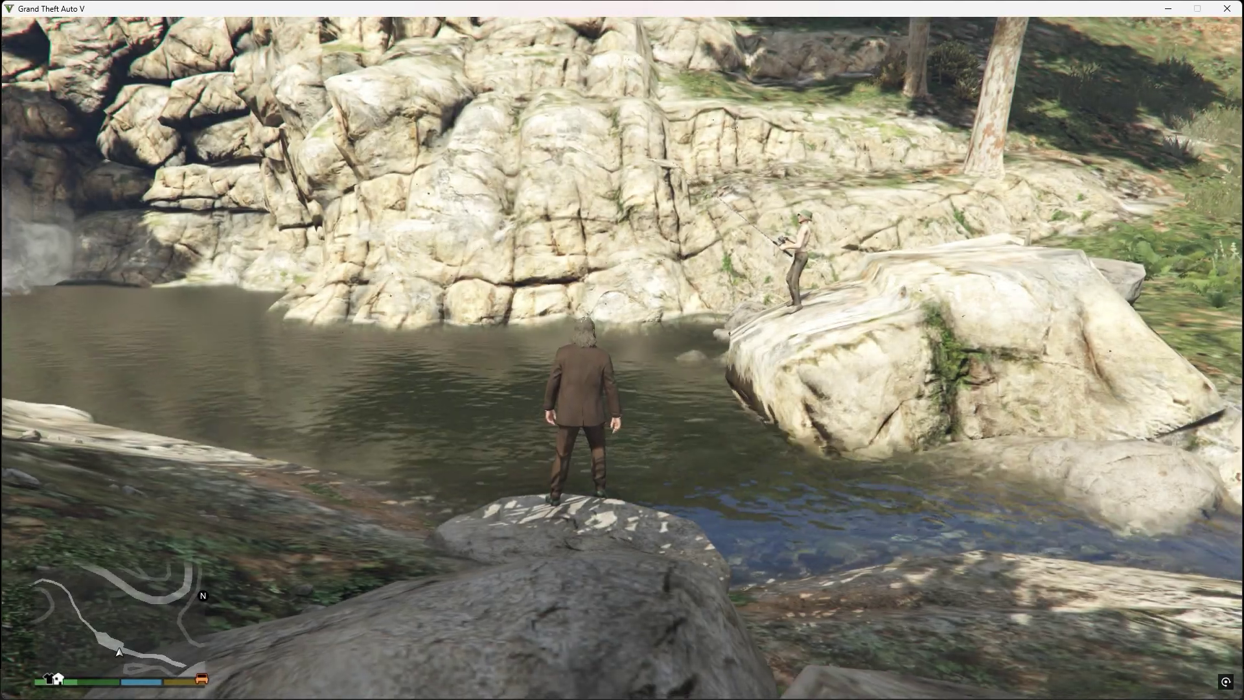
- Open the Menyoo trainer in-game with F8 and enter its Players list
mouse_move(622, 350)
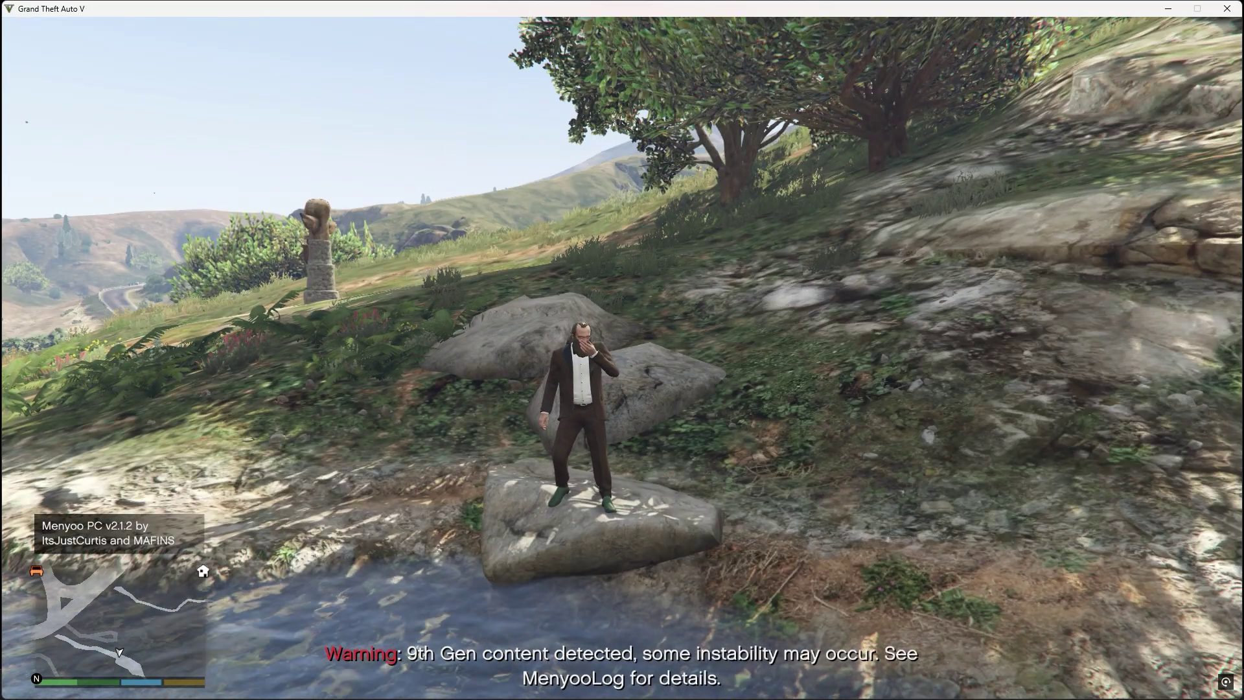
key(F8)
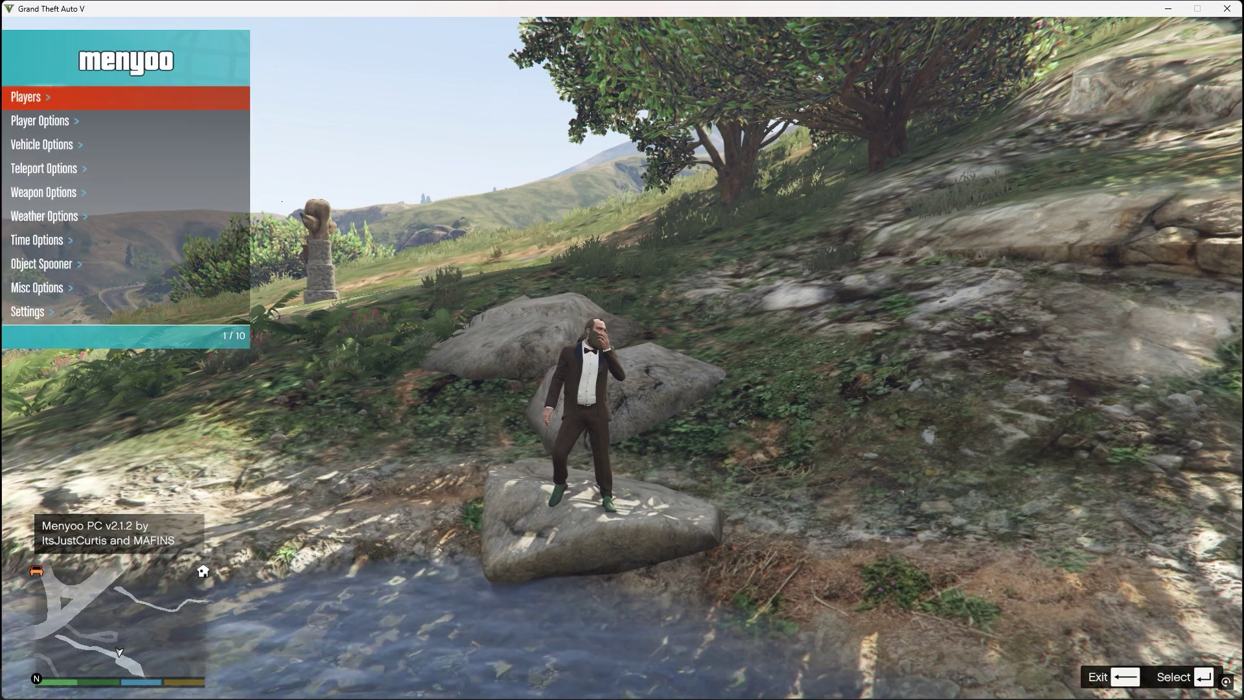
key(Return)
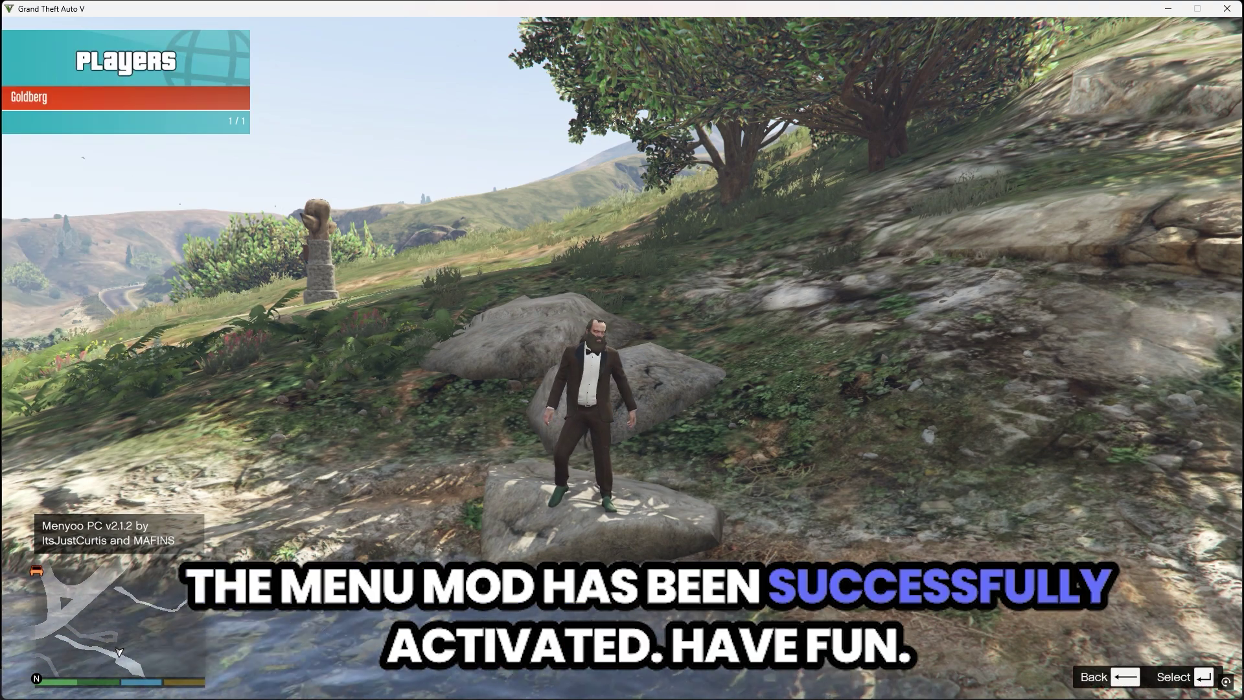